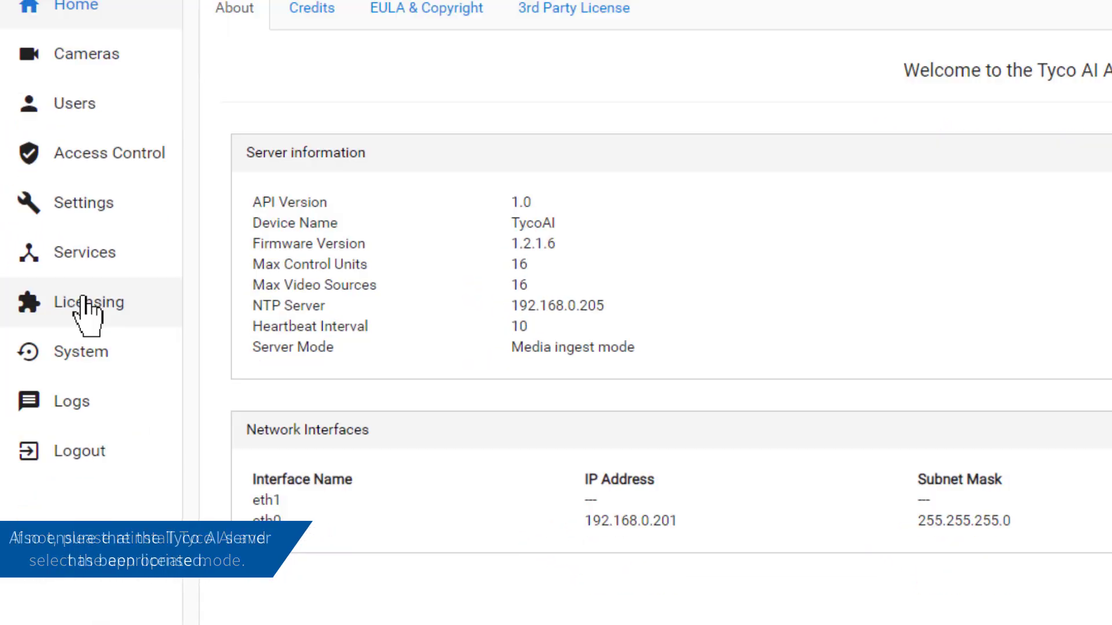
Open the Tyco AI Licensing page to confirm Media ingest mode and the Trial license.
{"action": "left_click", "coordinate": [82, 310]}
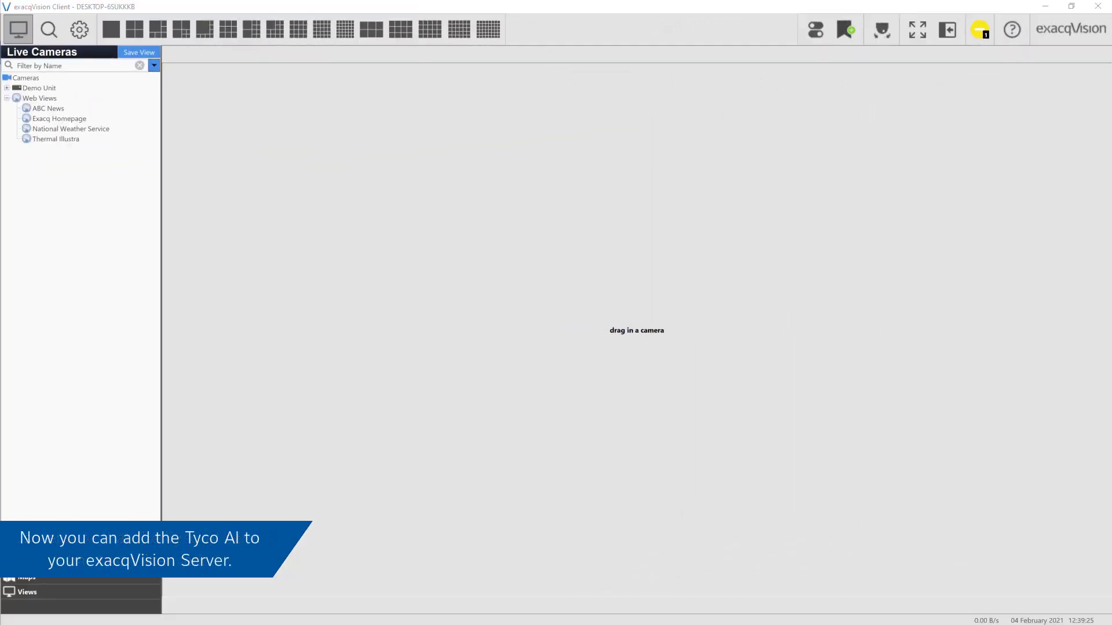
Start a new Tyco AI device under Demo Unit's Add IP Cameras settings.
{"action": "left_click", "coordinate": [81, 30]}
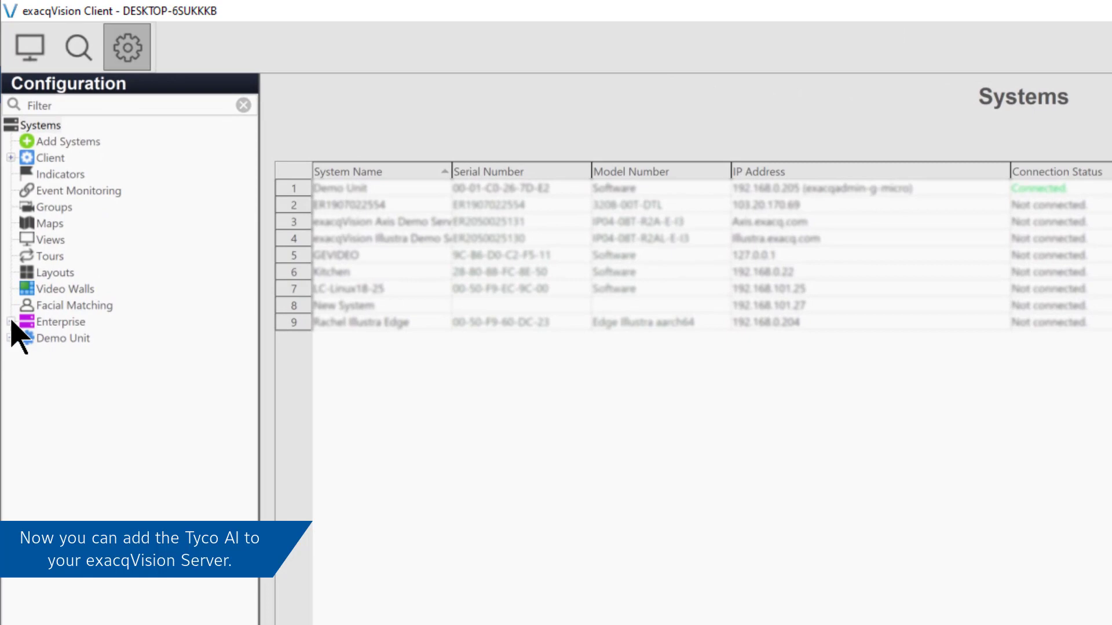
{"action": "left_click", "coordinate": [10, 339]}
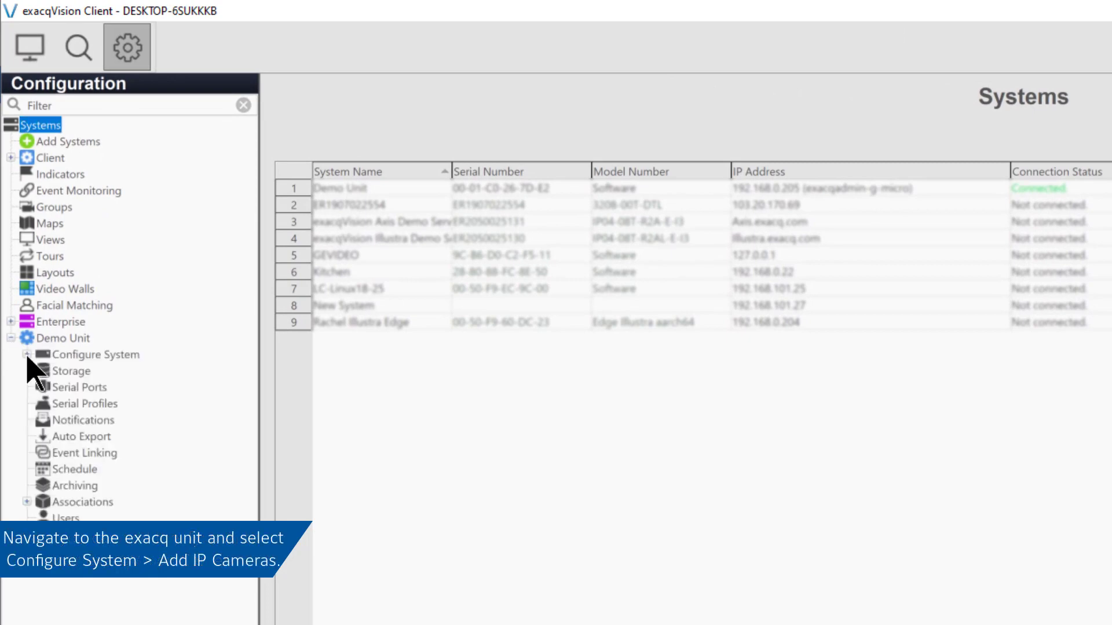
{"action": "left_click", "coordinate": [27, 354]}
{"action": "left_click", "coordinate": [42, 371]}
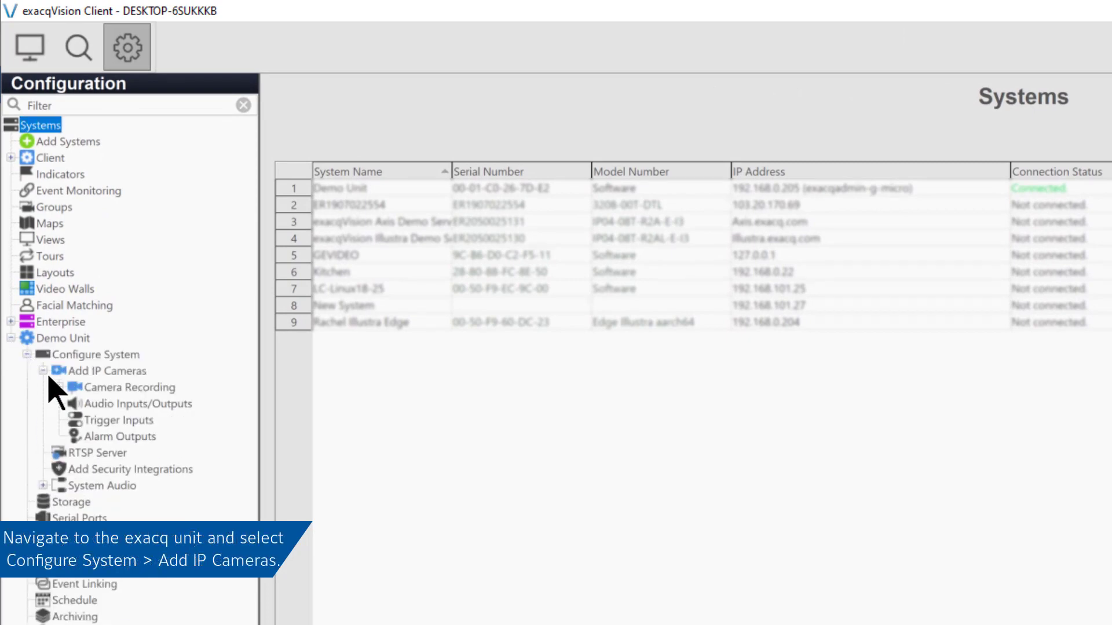
{"action": "left_click", "coordinate": [87, 371]}
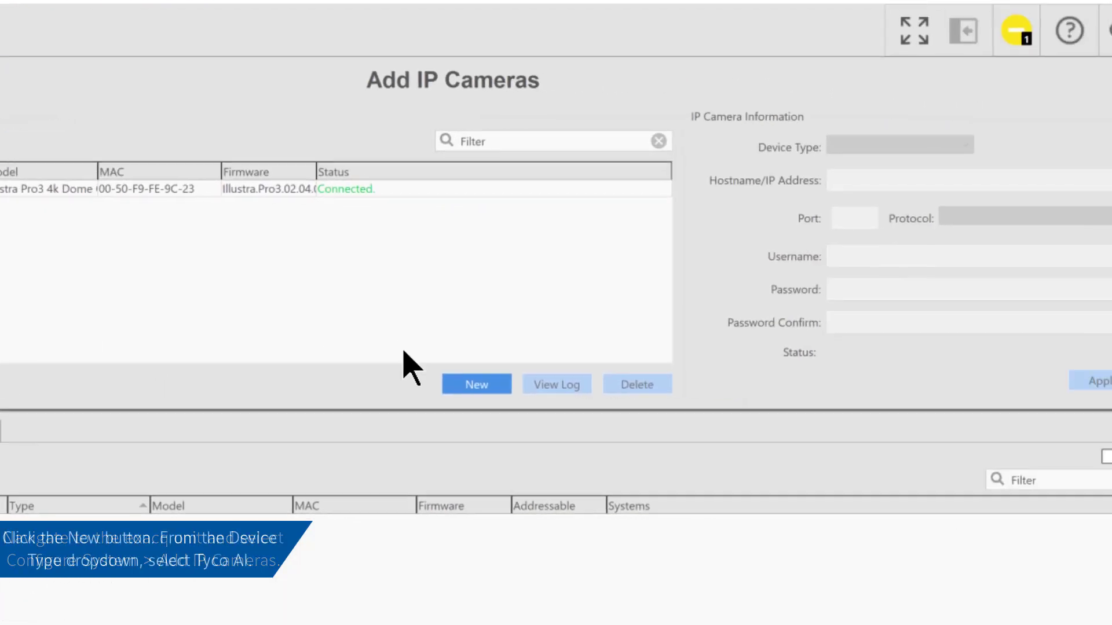
{"action": "left_click", "coordinate": [479, 383]}
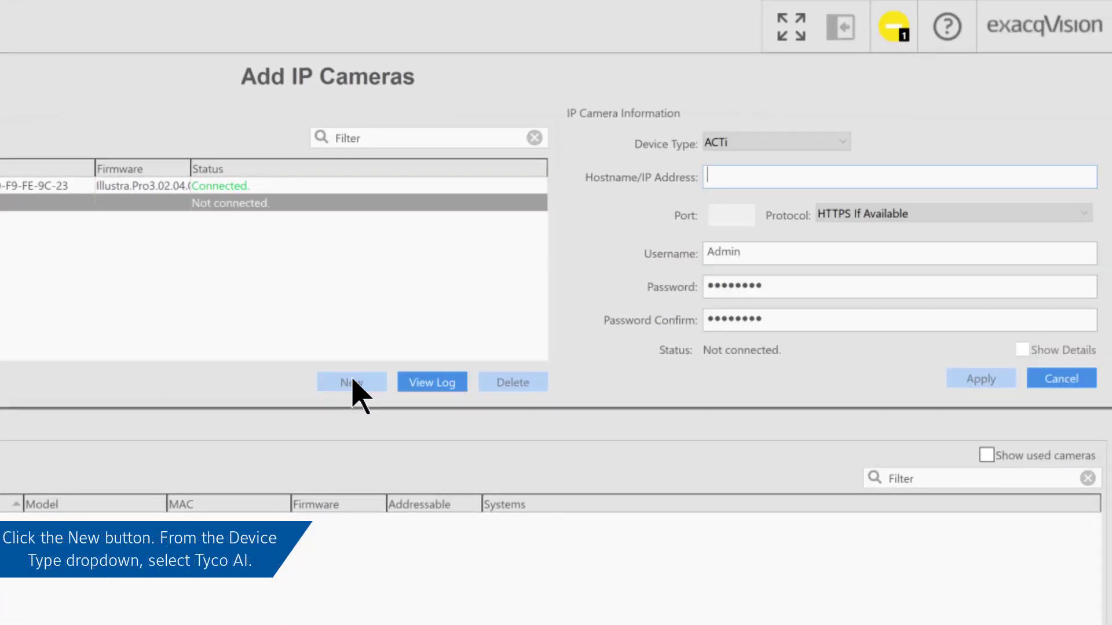
{"action": "left_click", "coordinate": [778, 142]}
{"action": "scroll", "coordinate": [821, 371], "scroll_direction": "down", "scroll_amount": 3}
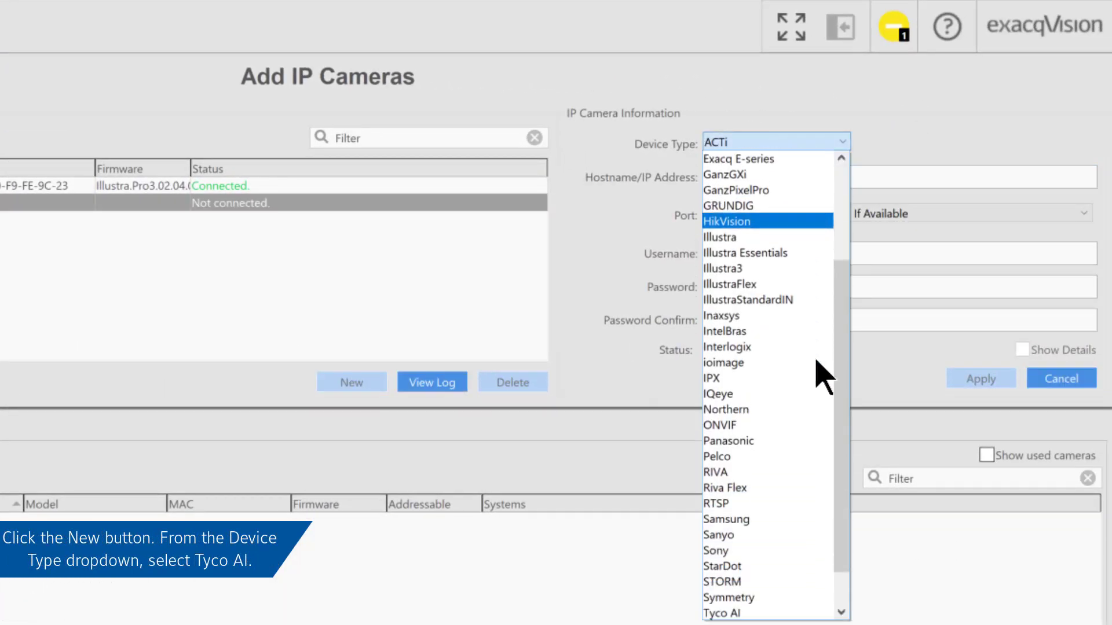
{"action": "scroll", "coordinate": [816, 362], "scroll_direction": "down", "scroll_amount": 1}
{"action": "left_click", "coordinate": [784, 569]}
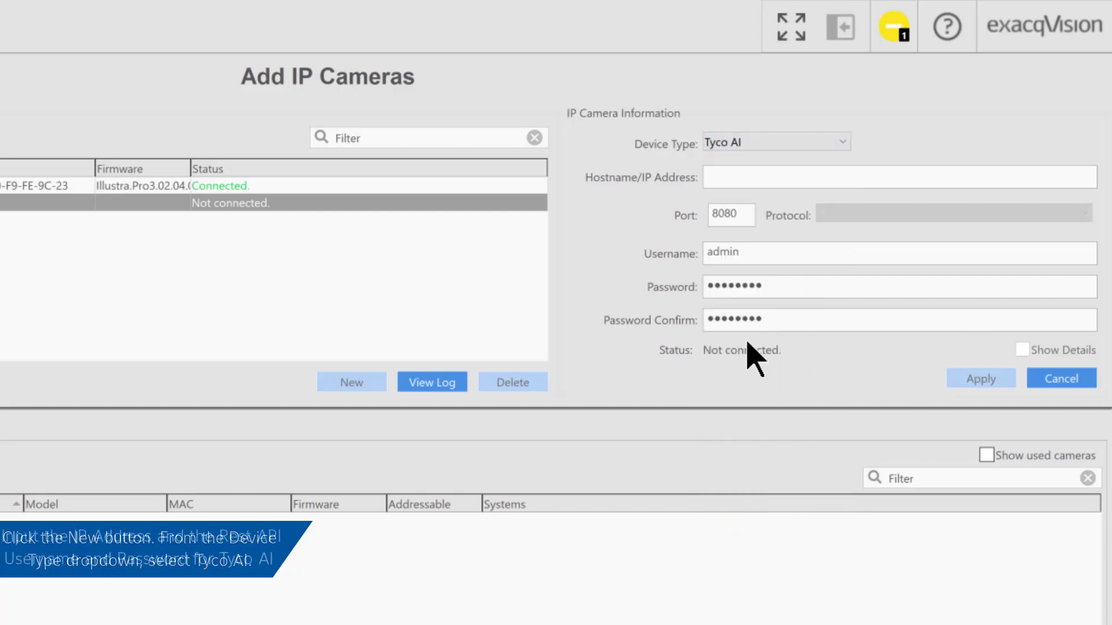
Enter IP 192.168.0.201 with the device username and password, and apply to connect it.
{"action": "left_click", "coordinate": [717, 176]}
{"action": "type", "text": "192.168.0"}
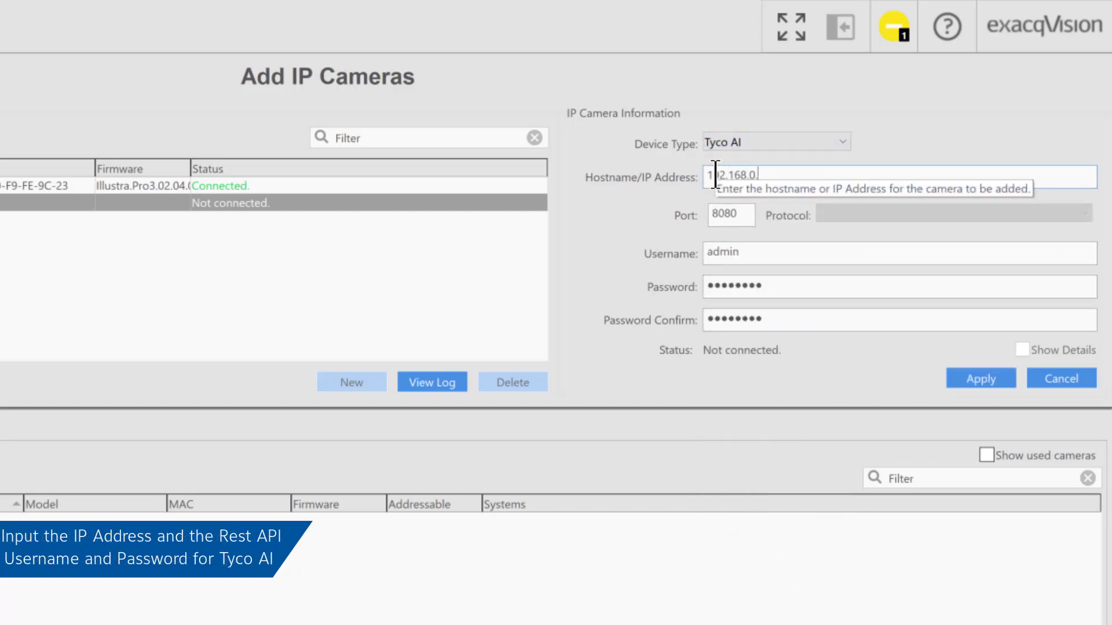
{"action": "type", "text": ".201"}
{"action": "left_click", "coordinate": [772, 248]}
{"action": "left_click_drag", "start_coordinate": [771, 248], "coordinate": [680, 252]}
{"action": "key", "text": "BackSpace"}
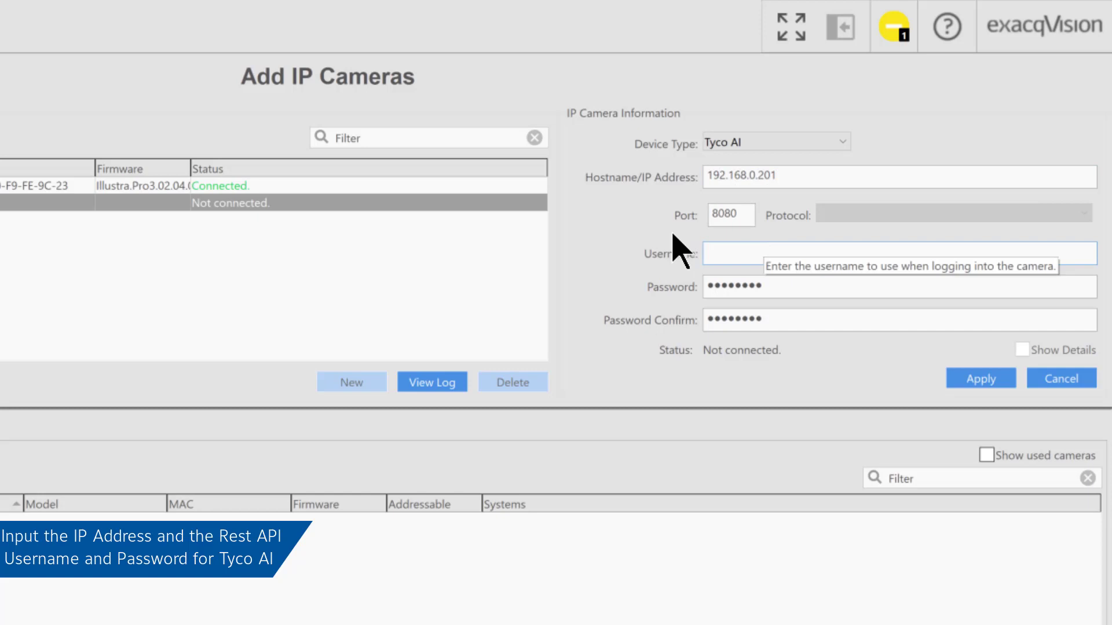
{"action": "key", "text": "Tab"}
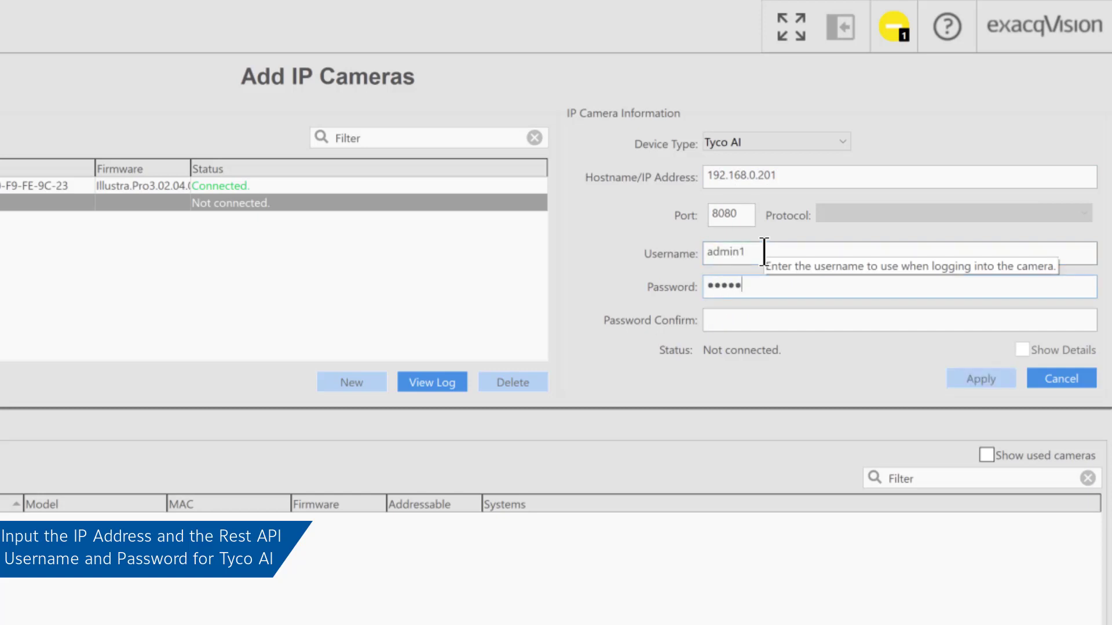
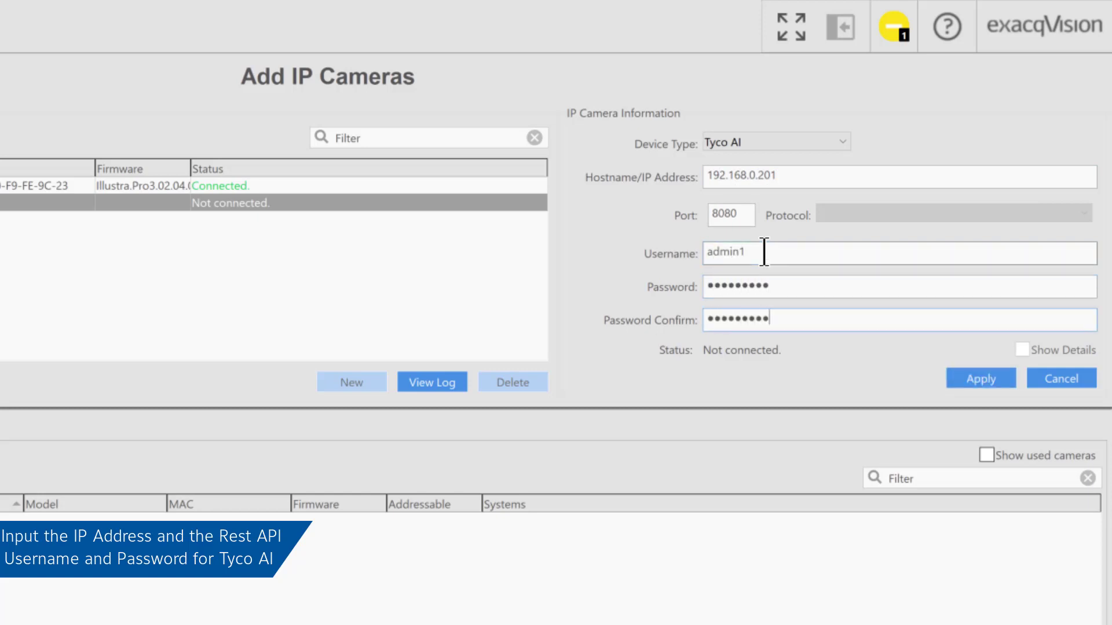
{"action": "left_click", "coordinate": [961, 381]}
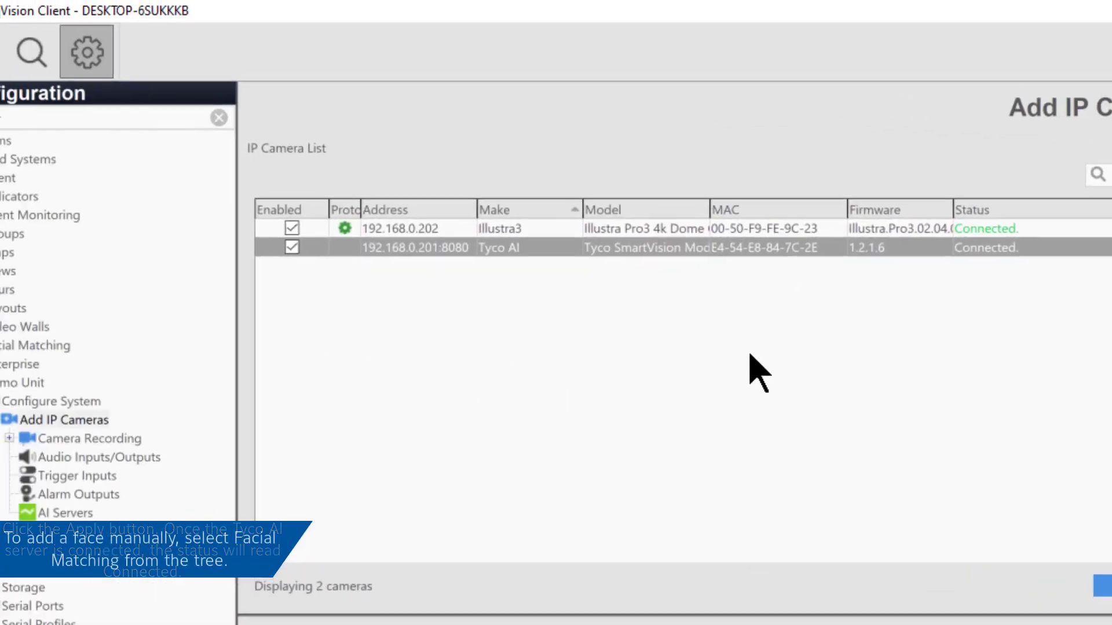
Save an Employee-classified person with a face photo in Facial Matching, then go to AI Servers.
{"action": "left_click", "coordinate": [119, 351]}
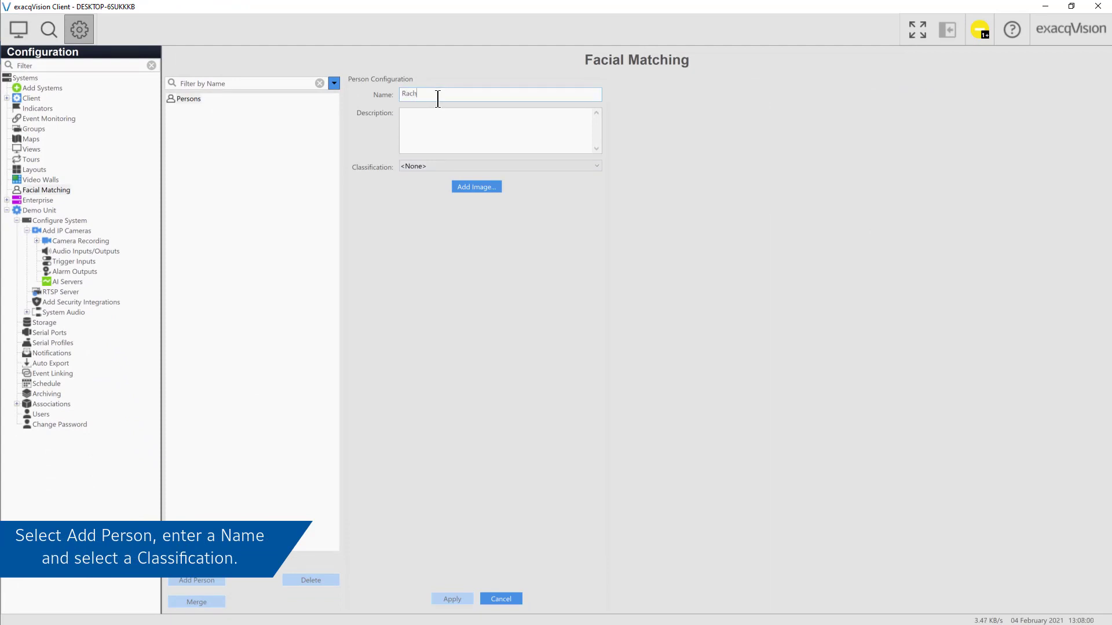
{"action": "left_click", "coordinate": [454, 166]}
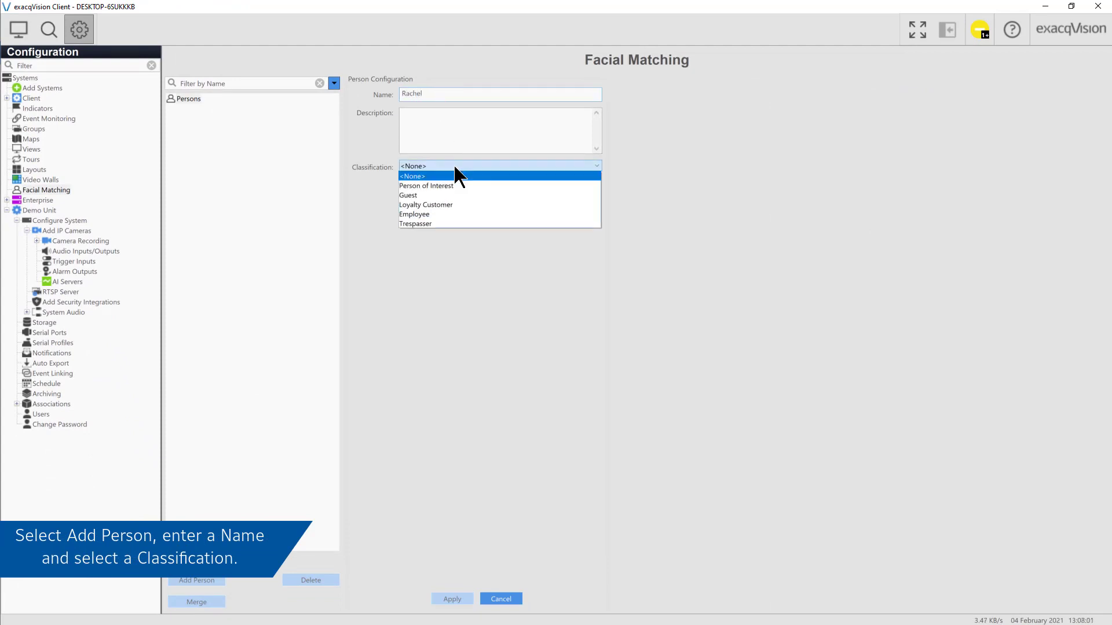
{"action": "left_click", "coordinate": [462, 215]}
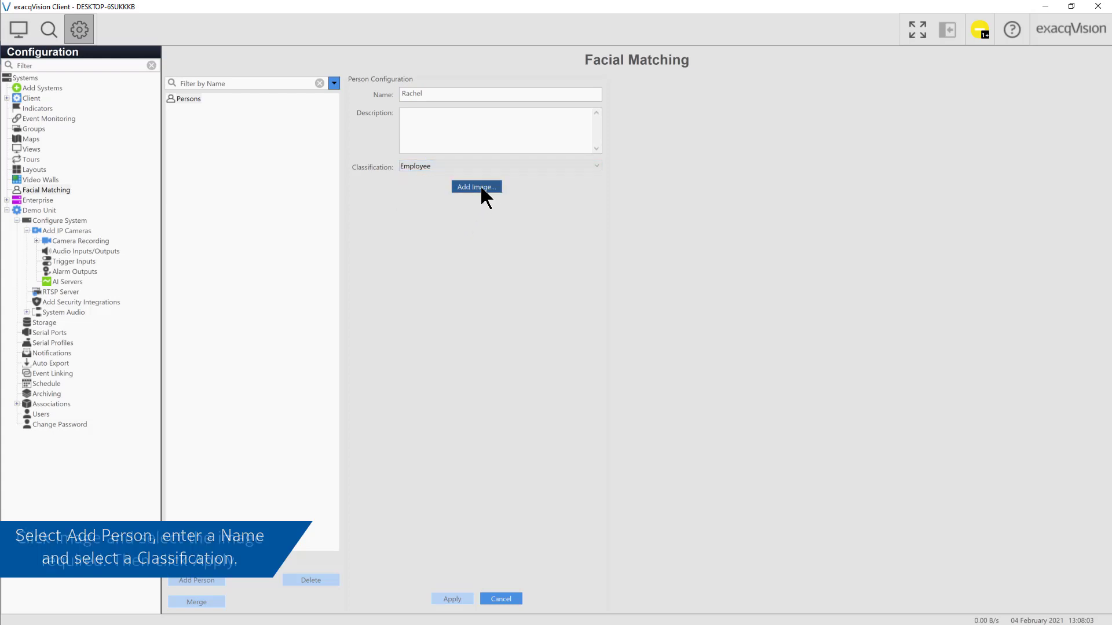
{"action": "left_click", "coordinate": [476, 187]}
{"action": "left_click", "coordinate": [146, 94]}
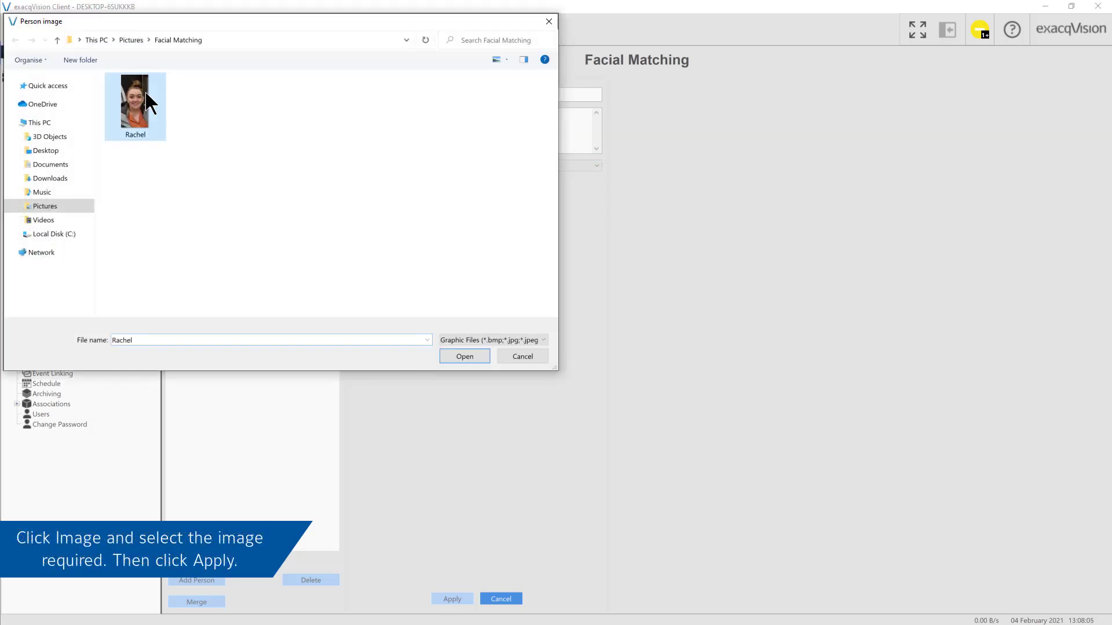
{"action": "left_click", "coordinate": [483, 356]}
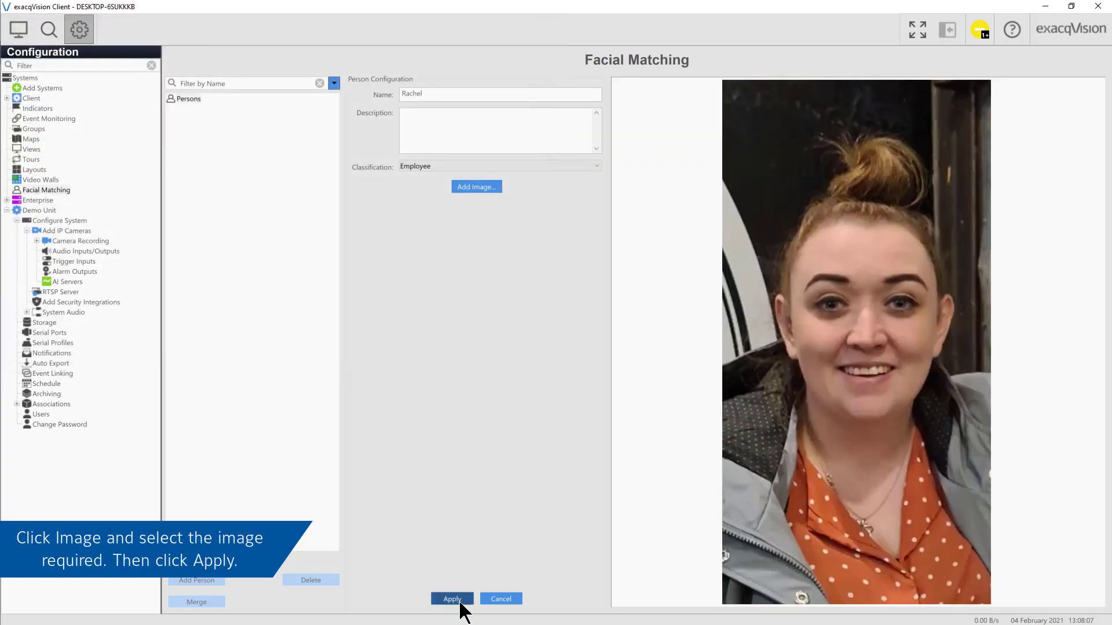
{"action": "left_click", "coordinate": [461, 601]}
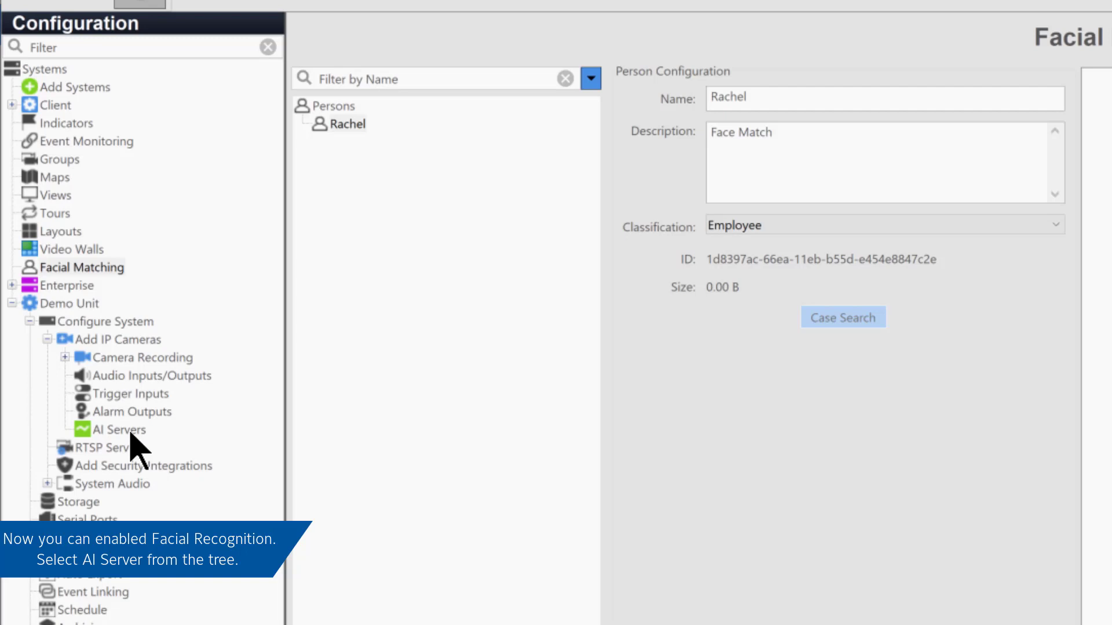
{"action": "left_click", "coordinate": [134, 439]}
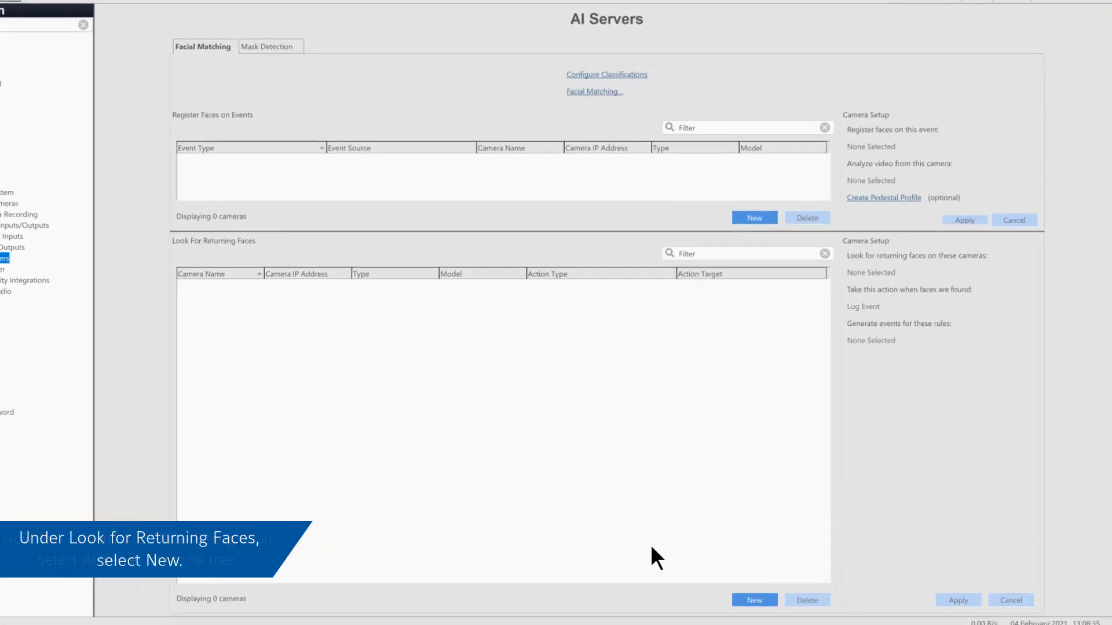
Start a returning-faces rule for Demo Camera 1 with a Record Video action.
{"action": "left_click", "coordinate": [771, 599]}
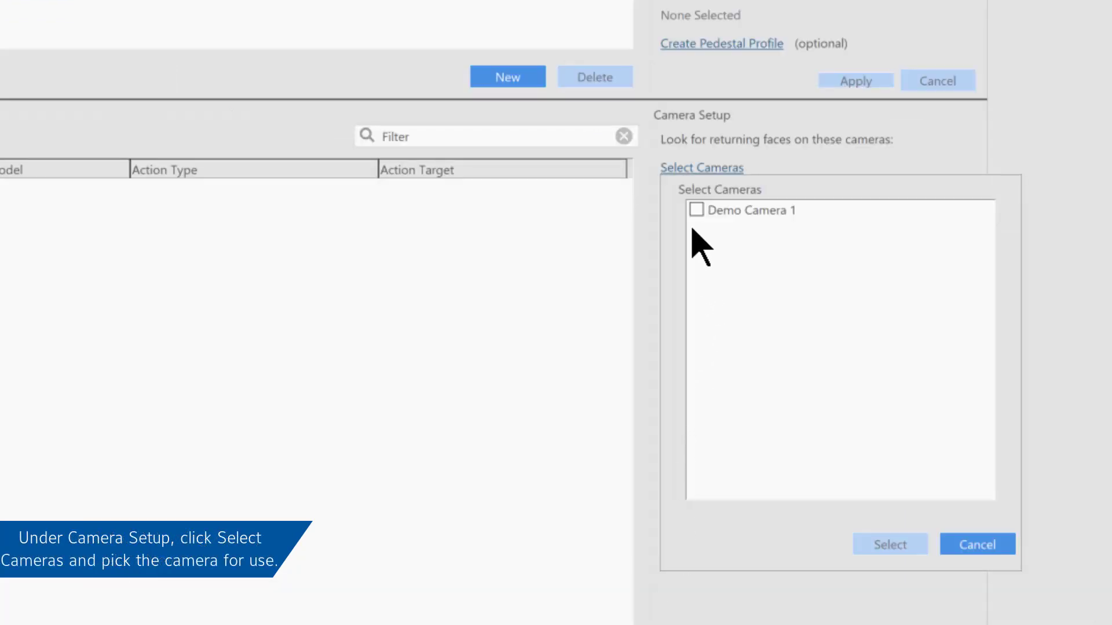
{"action": "left_click", "coordinate": [696, 210]}
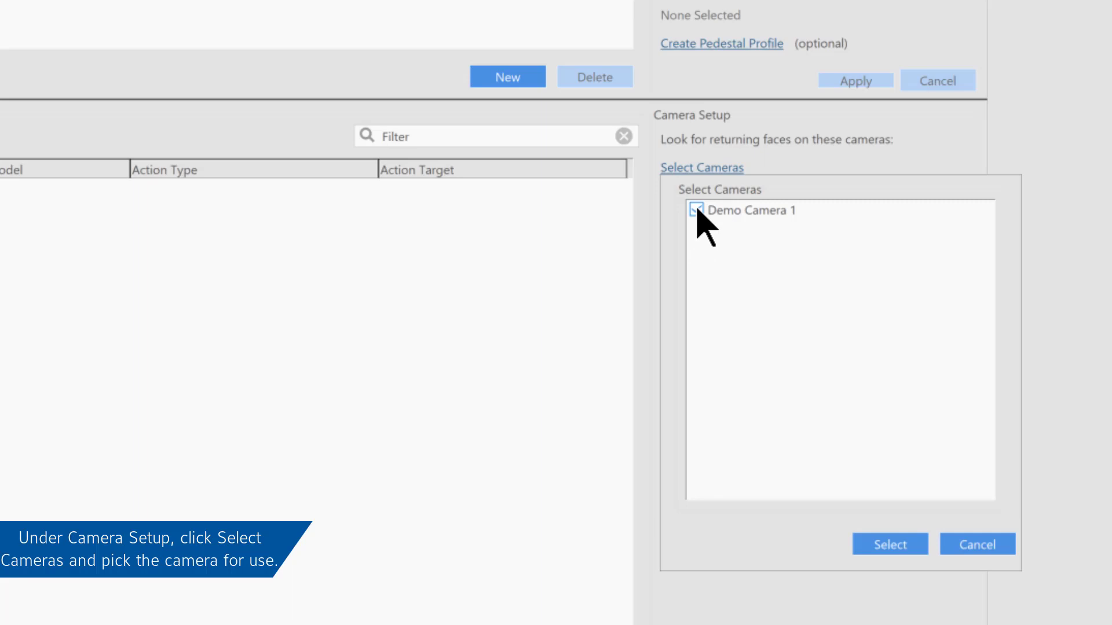
{"action": "left_click", "coordinate": [918, 546]}
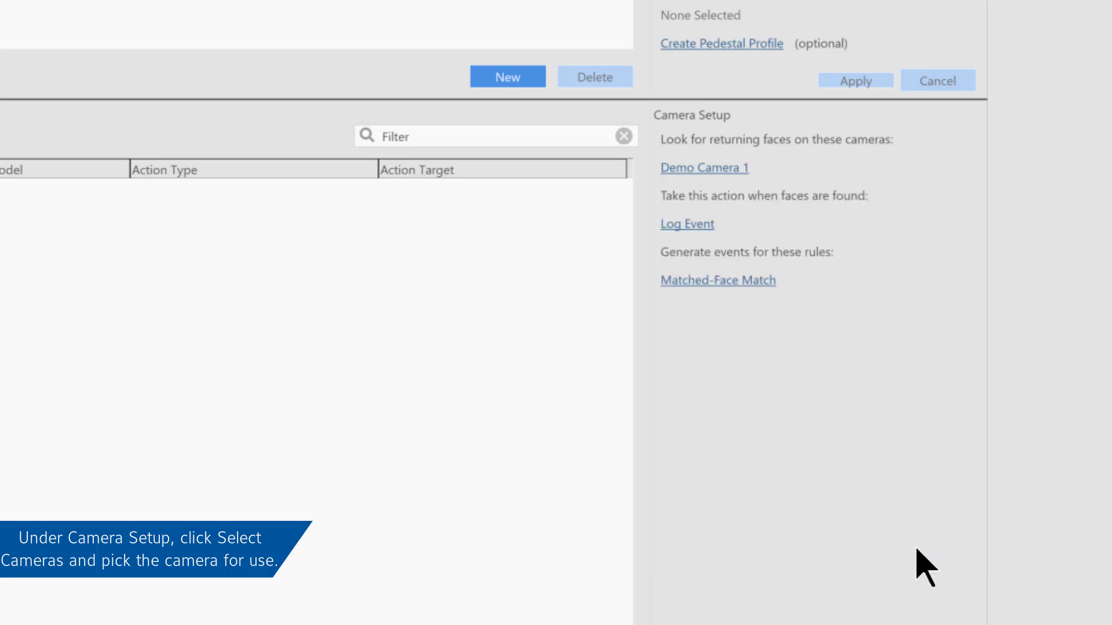
{"action": "left_click", "coordinate": [689, 226]}
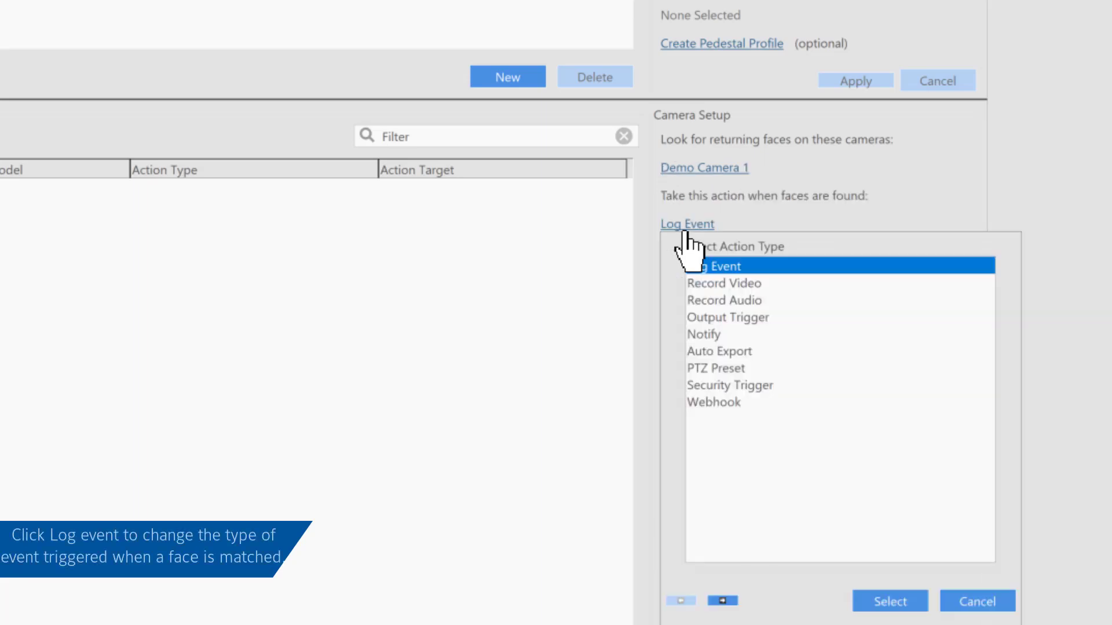
{"action": "left_click", "coordinate": [728, 284]}
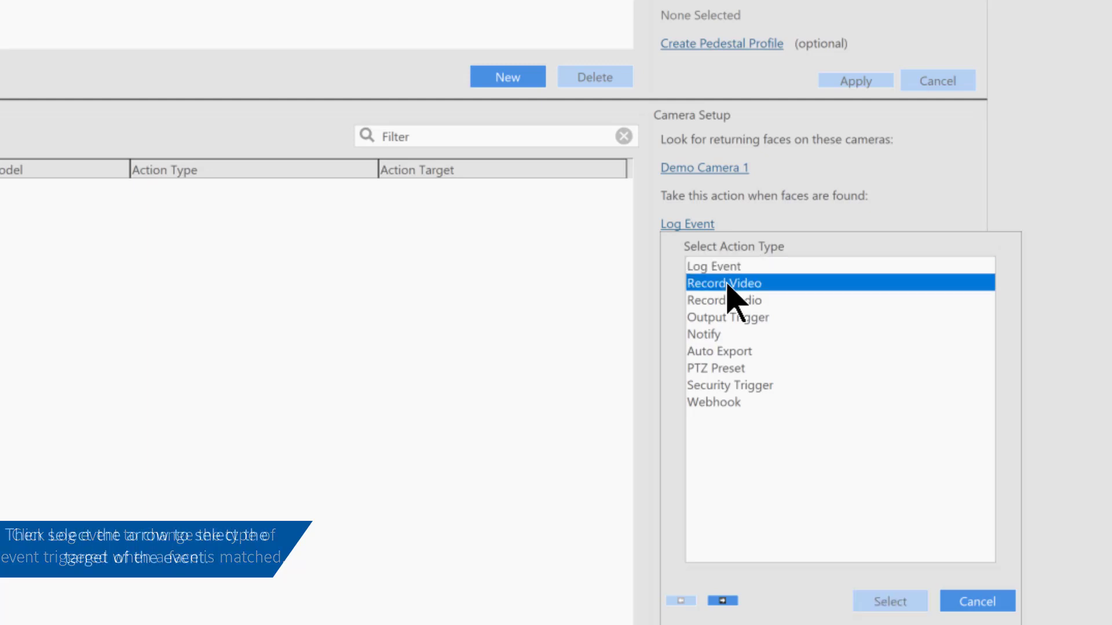
Target Demo Camera 1 for recording, trigger on Matched-Face Match, and save the rule.
{"action": "left_click", "coordinate": [724, 601]}
{"action": "left_click", "coordinate": [701, 286]}
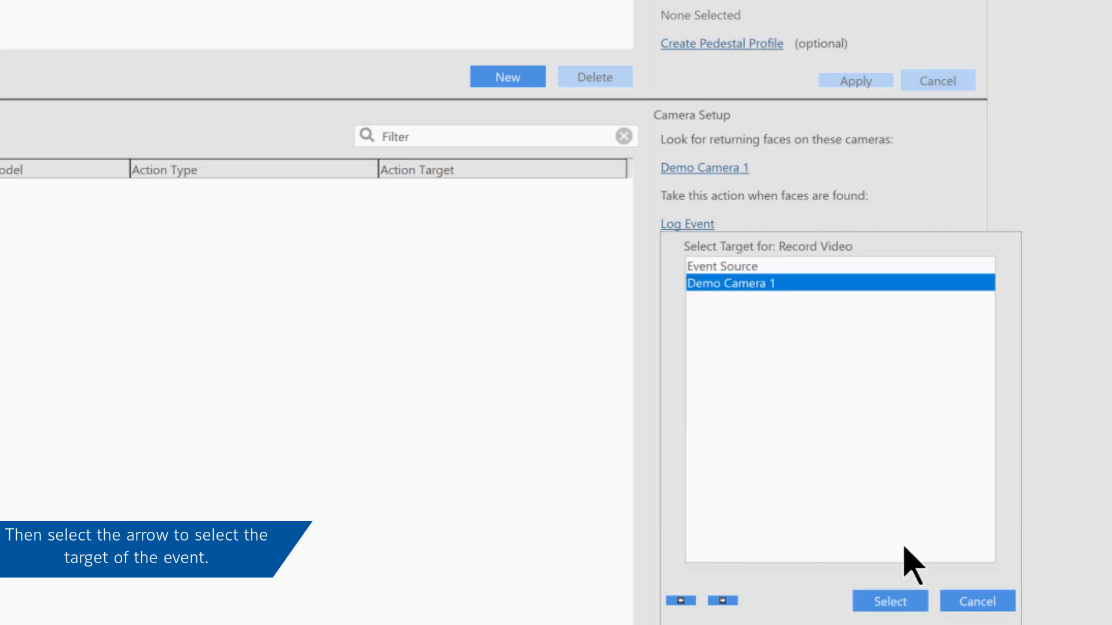
{"action": "left_click", "coordinate": [919, 602]}
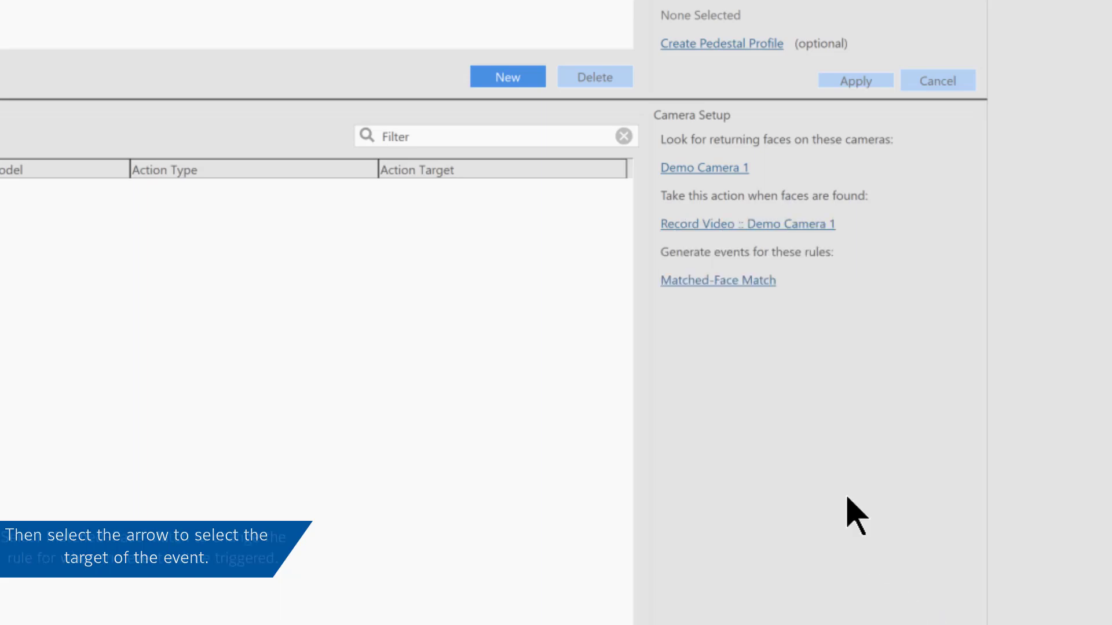
{"action": "left_click", "coordinate": [704, 284]}
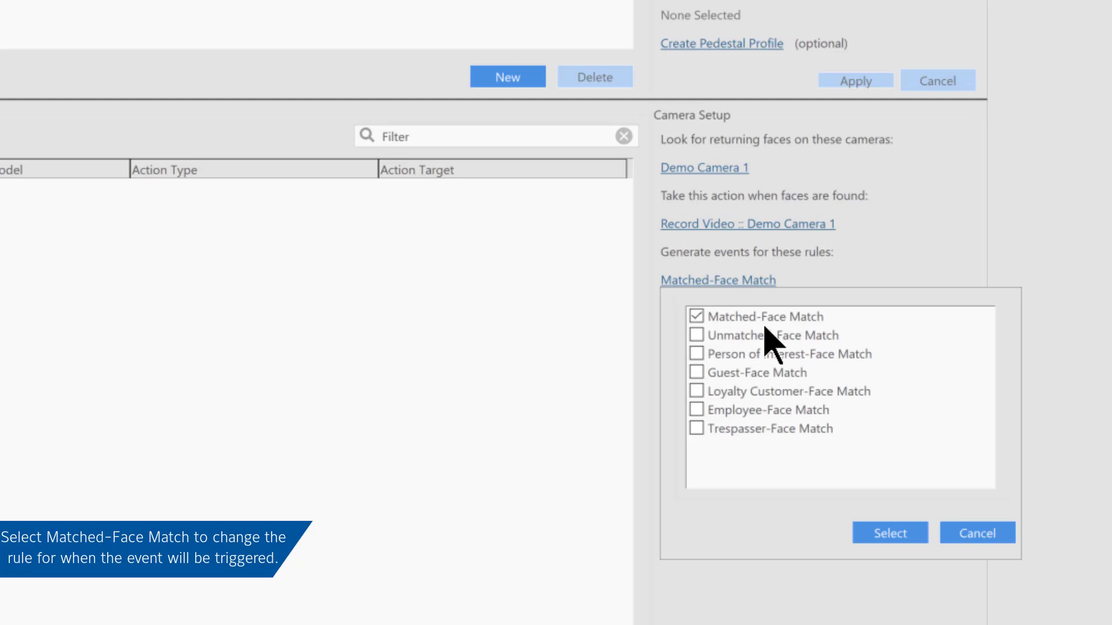
{"action": "left_click", "coordinate": [907, 536]}
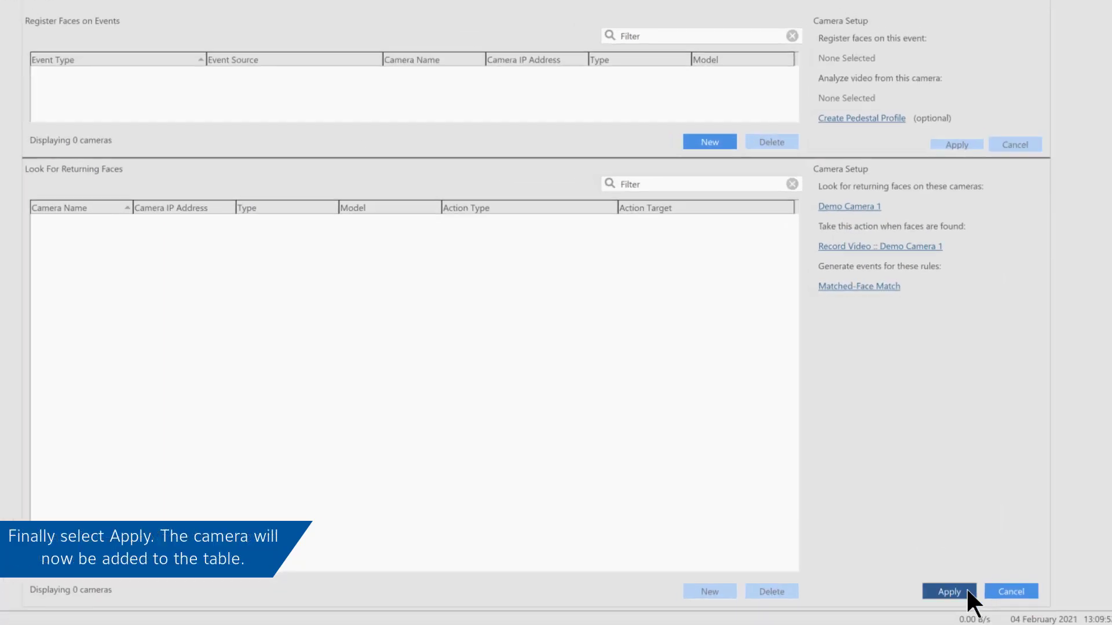
{"action": "left_click", "coordinate": [966, 587]}
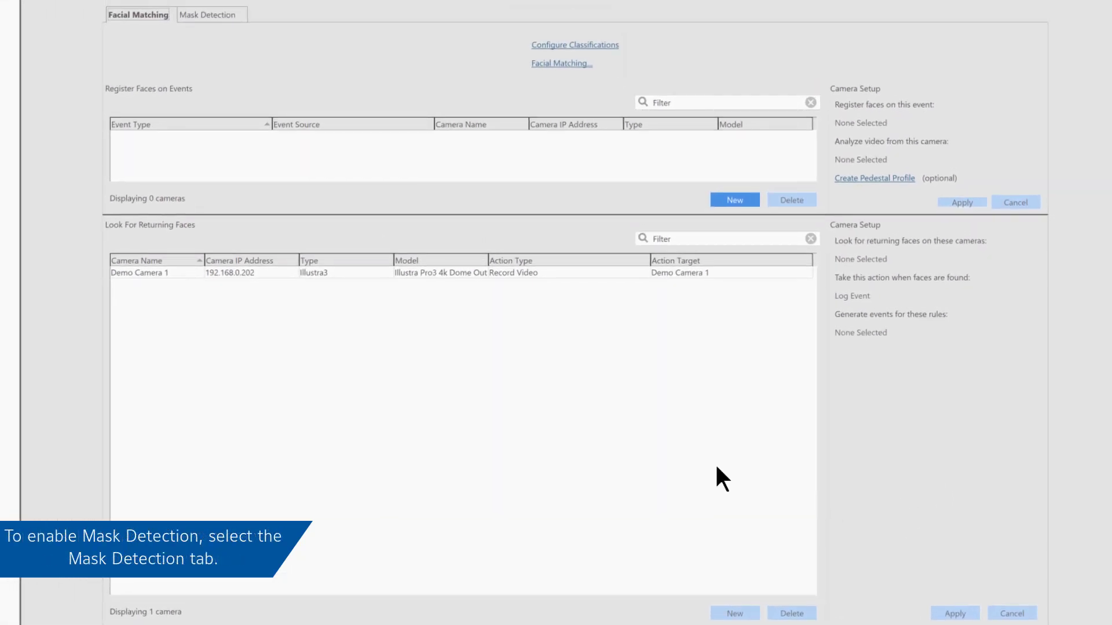
Create a Mask Detection rule on Demo Camera 1 that records video on Demo Camera 1.
{"action": "left_click", "coordinate": [193, 16]}
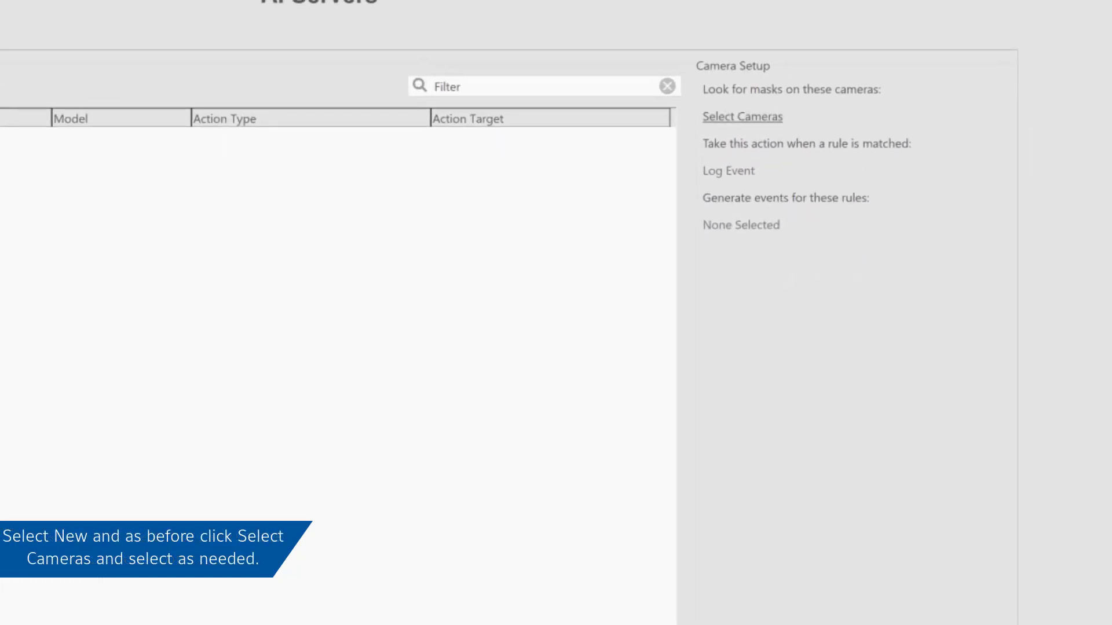
{"action": "left_click", "coordinate": [737, 157]}
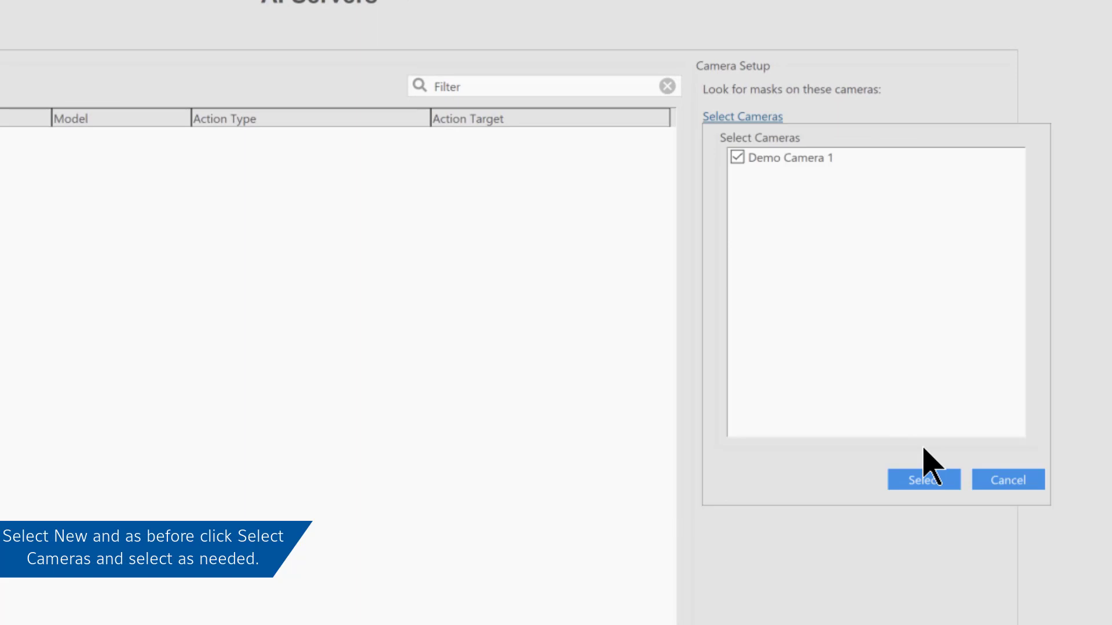
{"action": "left_click", "coordinate": [941, 484]}
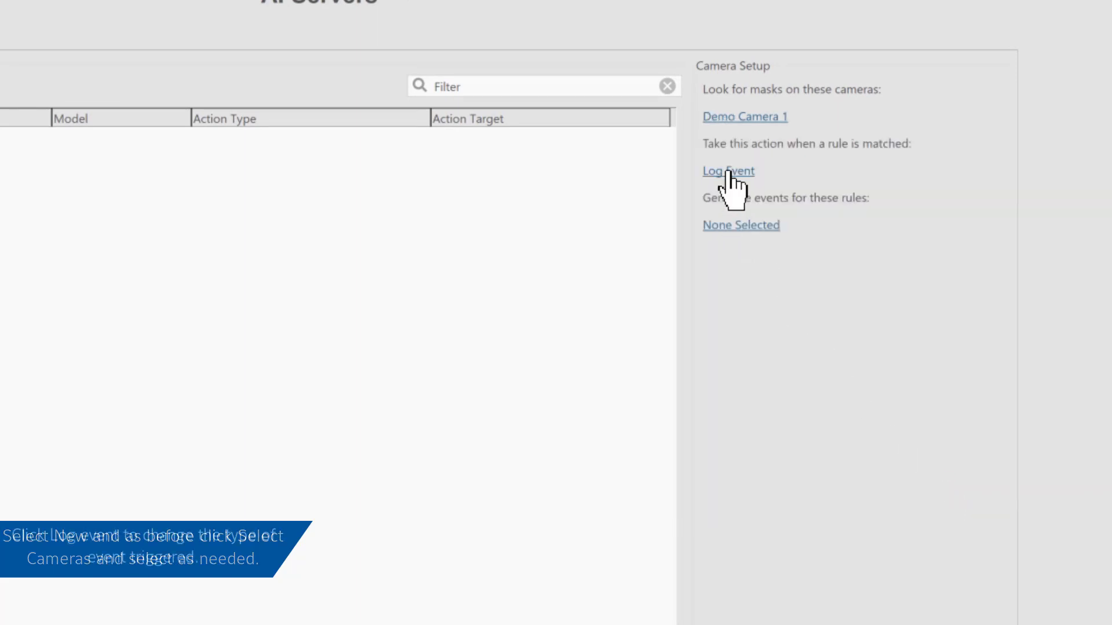
{"action": "left_click", "coordinate": [731, 173]}
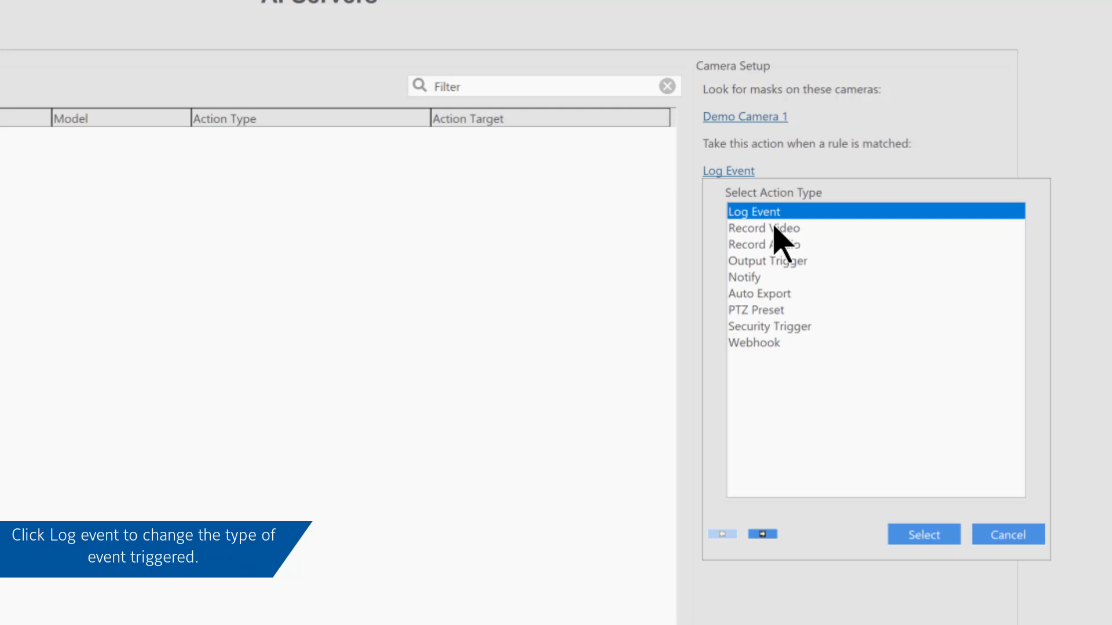
{"action": "left_click", "coordinate": [776, 229]}
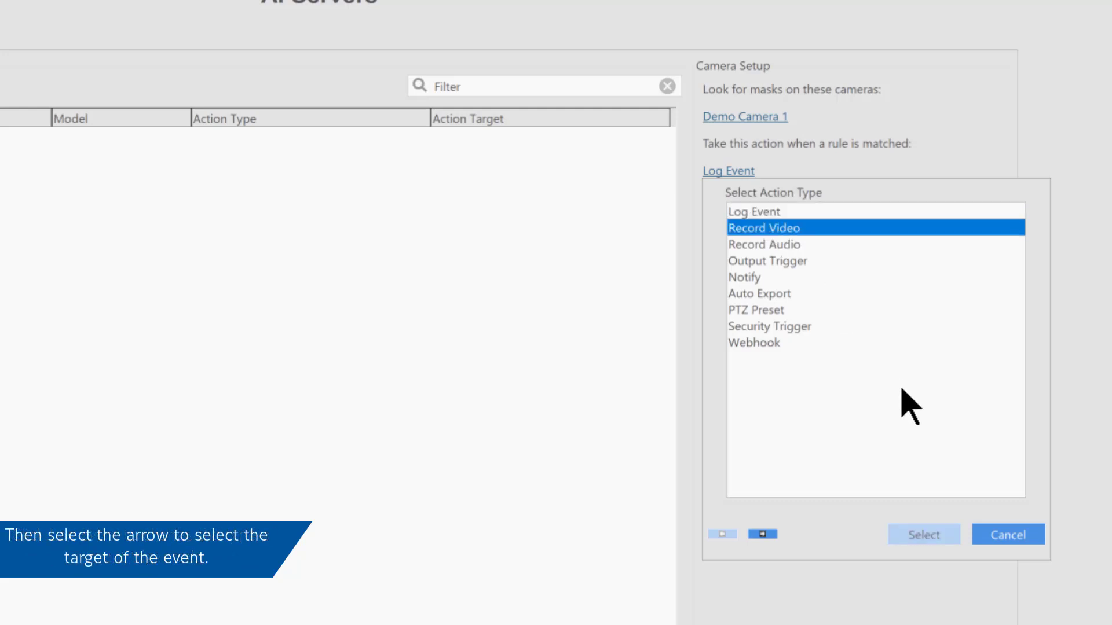
{"action": "left_click", "coordinate": [762, 534]}
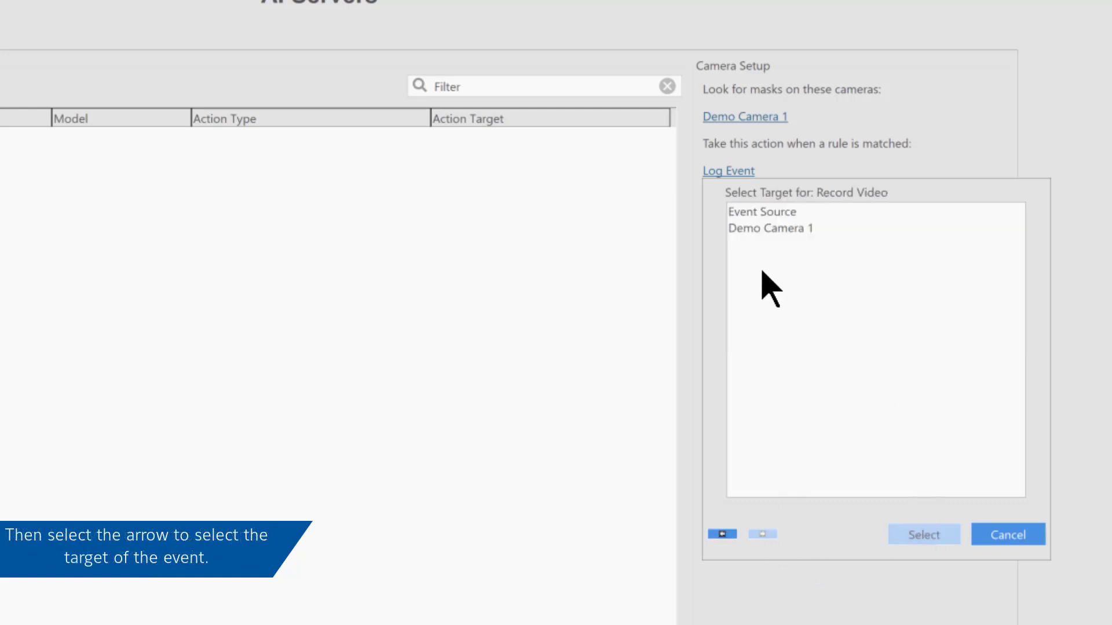
{"action": "left_click", "coordinate": [764, 229]}
{"action": "left_click", "coordinate": [926, 535]}
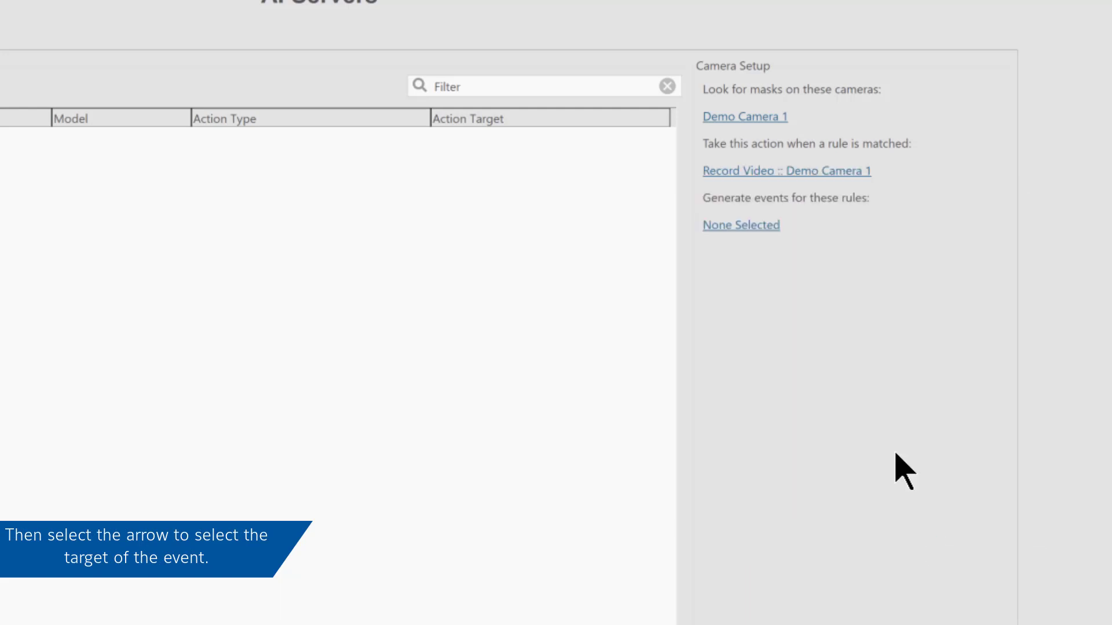
Trigger the rule on No Mask-TycoAI, save it, and return to Facial Matching.
{"action": "left_click", "coordinate": [721, 226]}
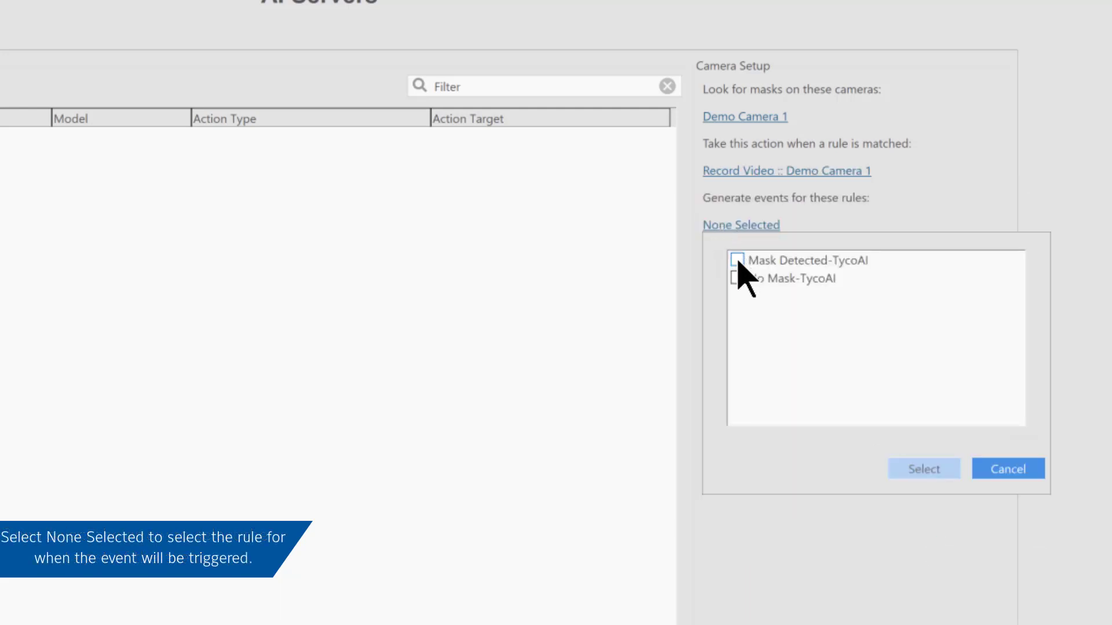
{"action": "left_click", "coordinate": [737, 277]}
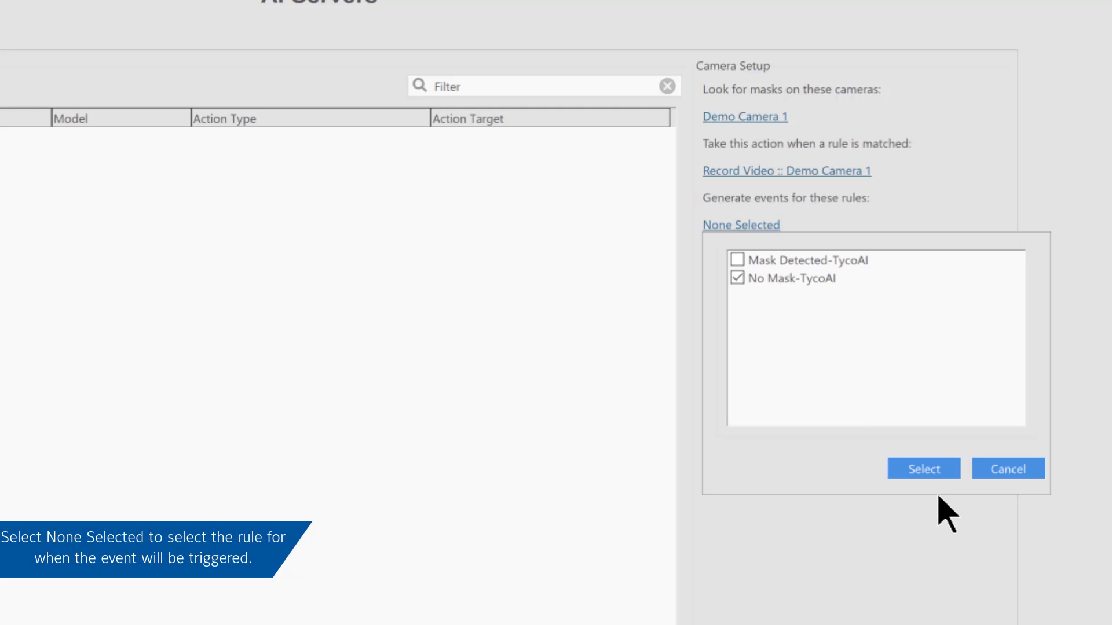
{"action": "left_click", "coordinate": [934, 472]}
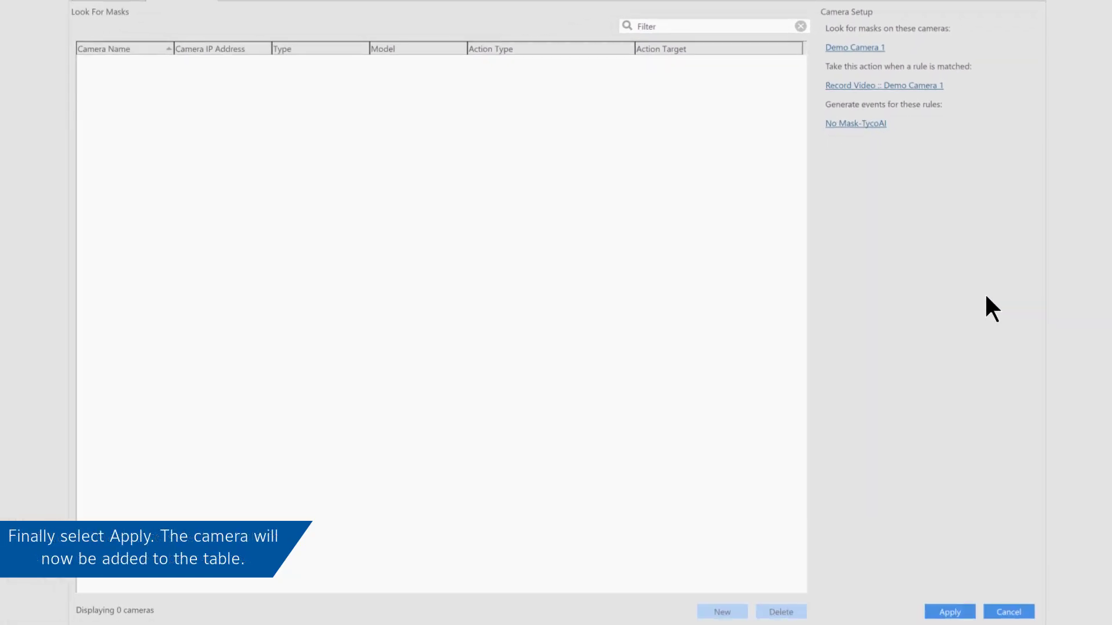
{"action": "left_click", "coordinate": [962, 612]}
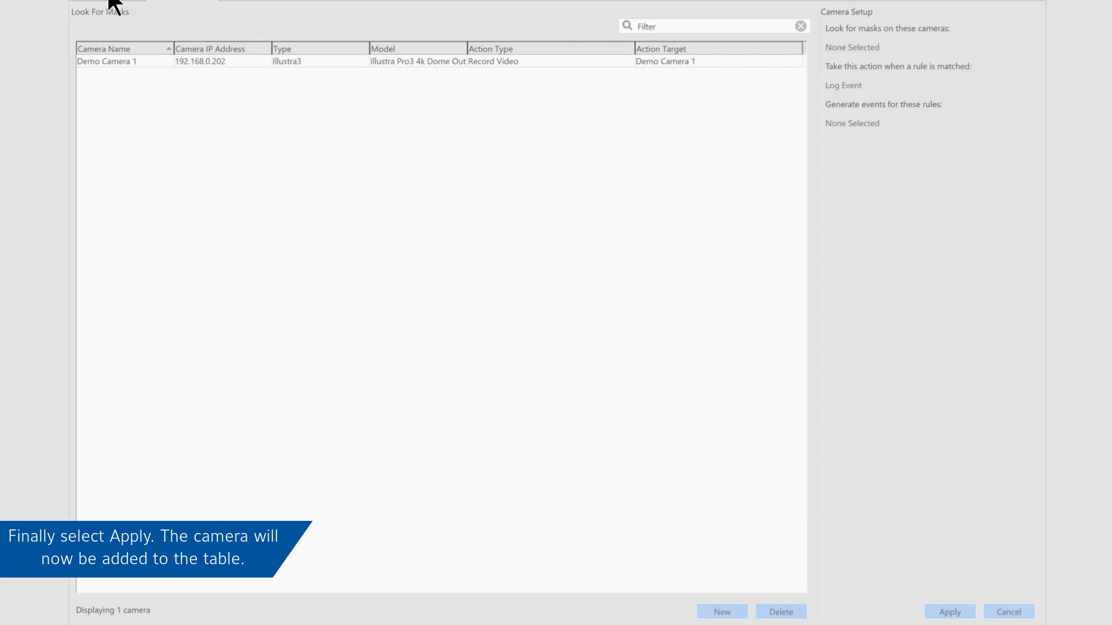
{"action": "left_click", "coordinate": [131, 58]}
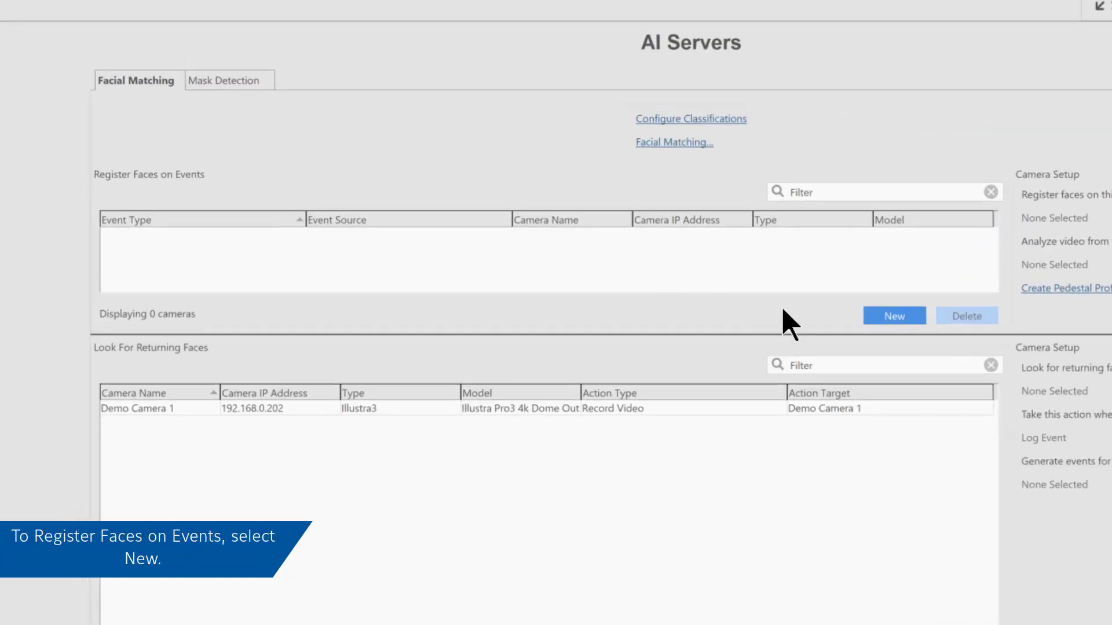
Add a register-faces rule triggered by Demo Camera 1 Unmatched-Face Match, analysing Demo Camera 1 video.
{"action": "left_click", "coordinate": [896, 316]}
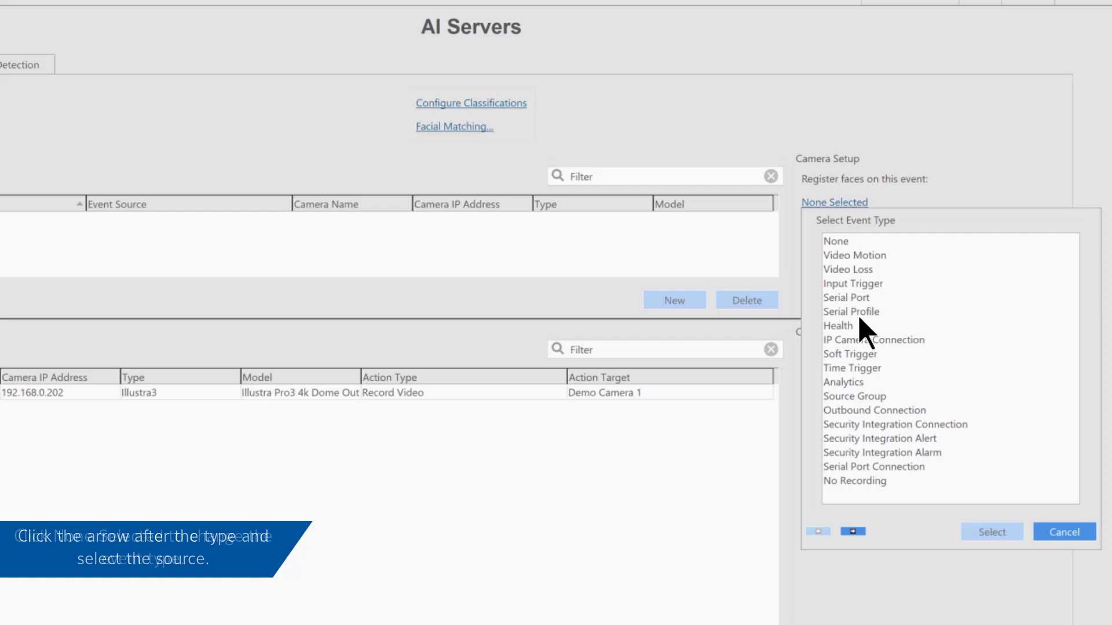
{"action": "left_click", "coordinate": [866, 383]}
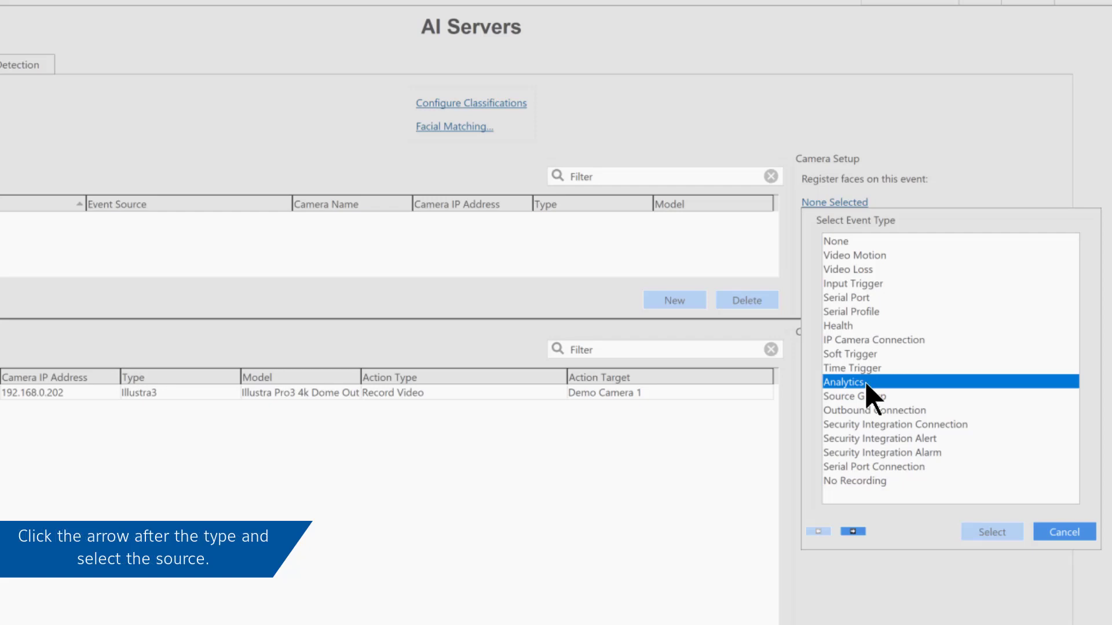
{"action": "left_click", "coordinate": [854, 531]}
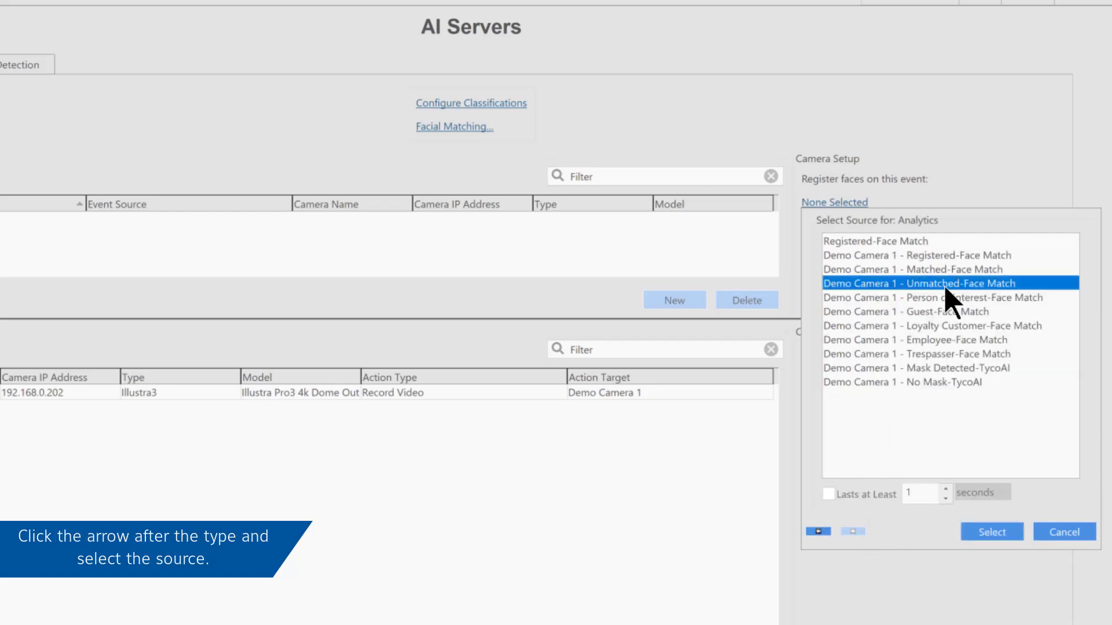
{"action": "left_click", "coordinate": [984, 532]}
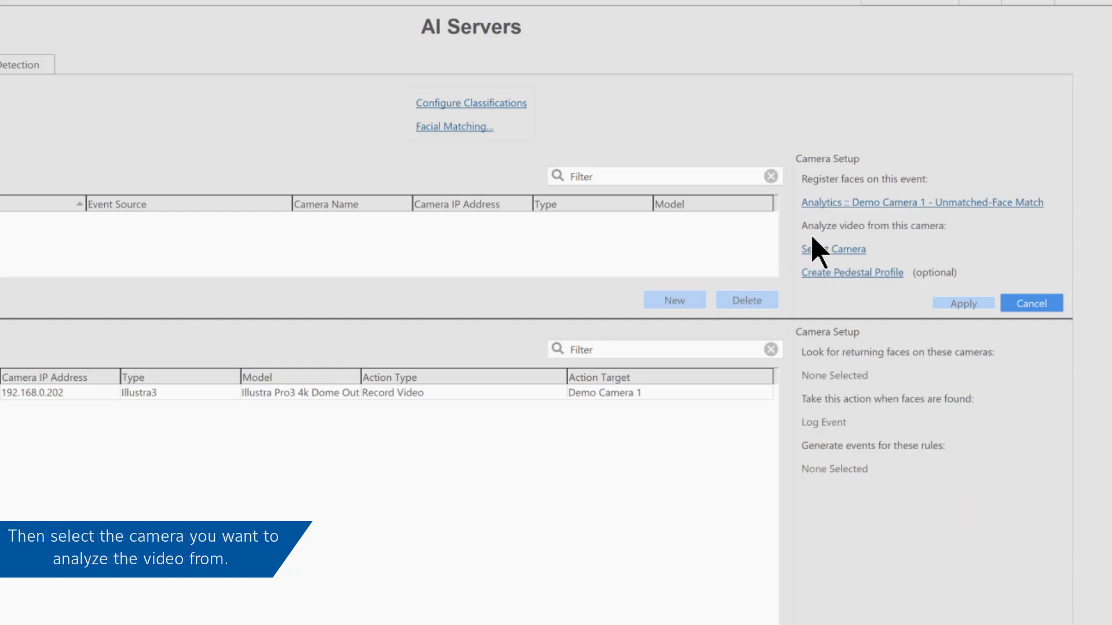
{"action": "left_click", "coordinate": [824, 249]}
{"action": "left_click", "coordinate": [851, 284]}
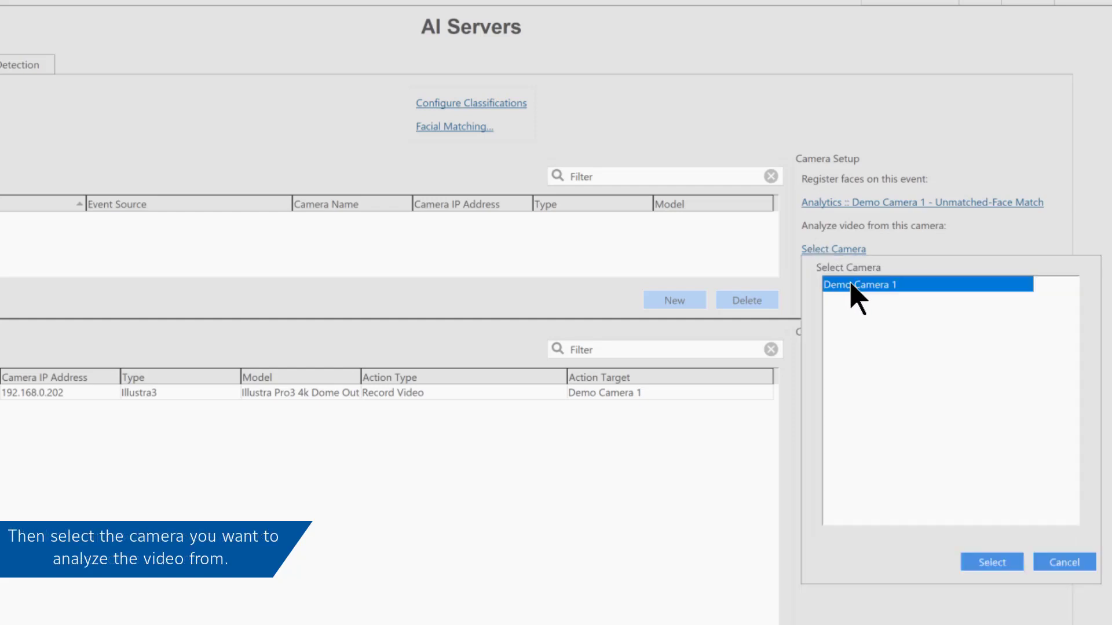
{"action": "left_click", "coordinate": [1000, 566]}
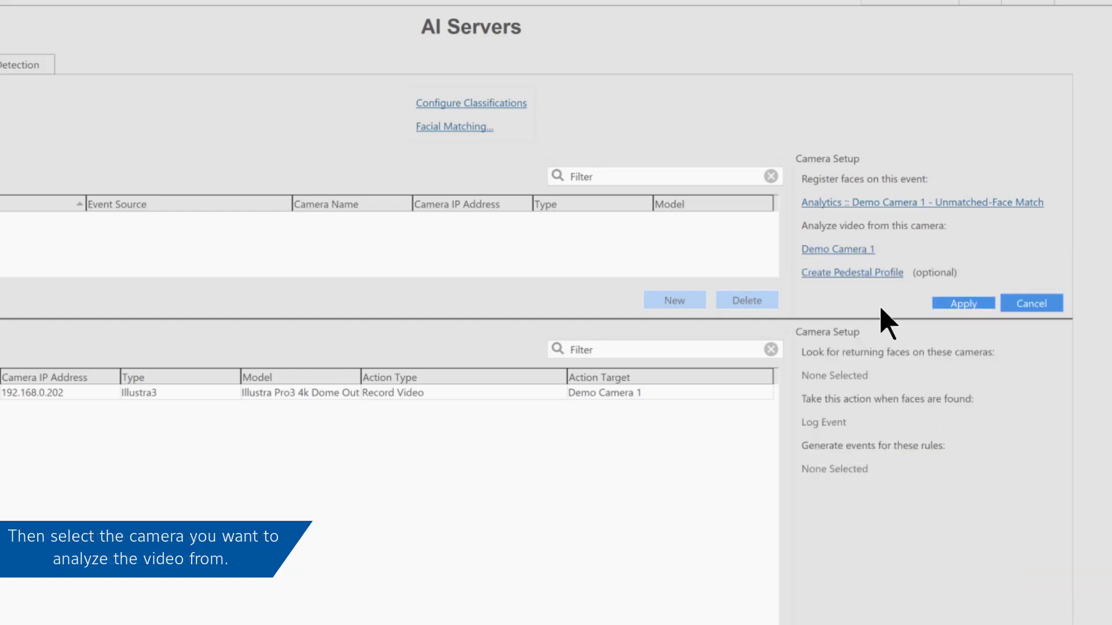
{"action": "left_click", "coordinate": [951, 305]}
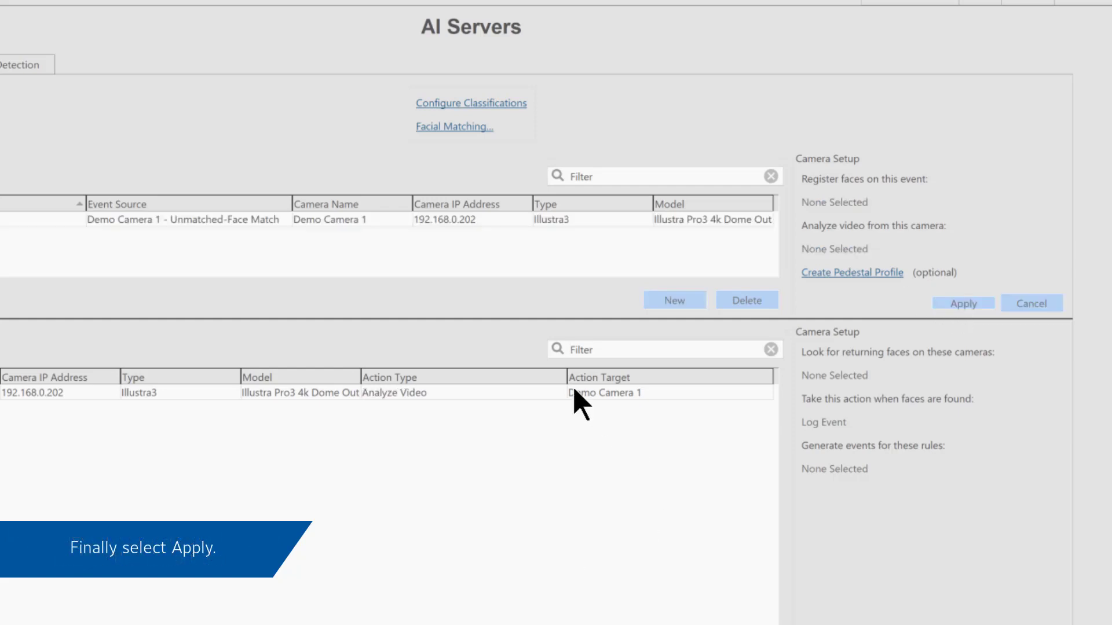